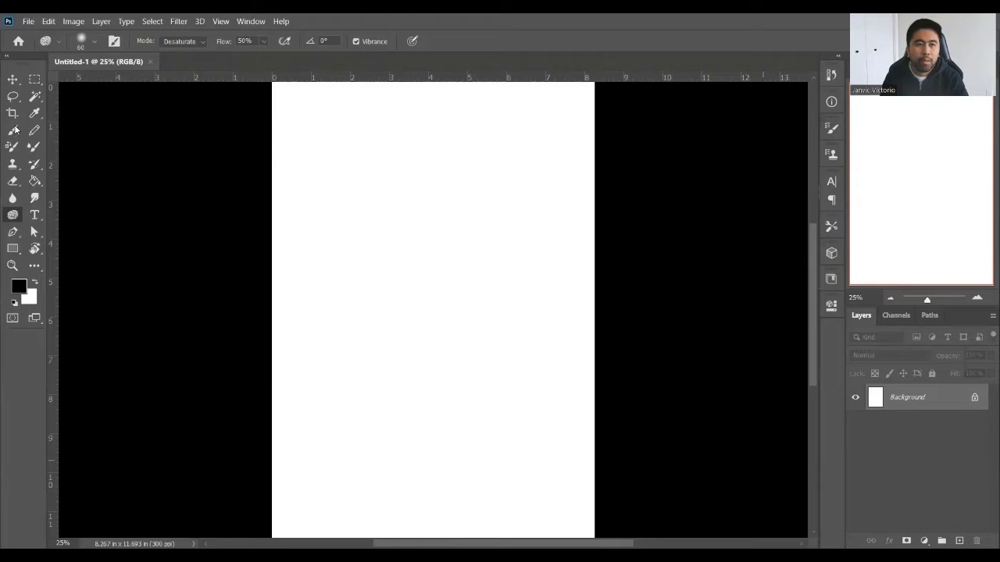
- Choose the Brush tool and turn on vertical paint symmetry, accepting the axis at the canvas centre
{"action": "left_click", "coordinate": [16, 131]}
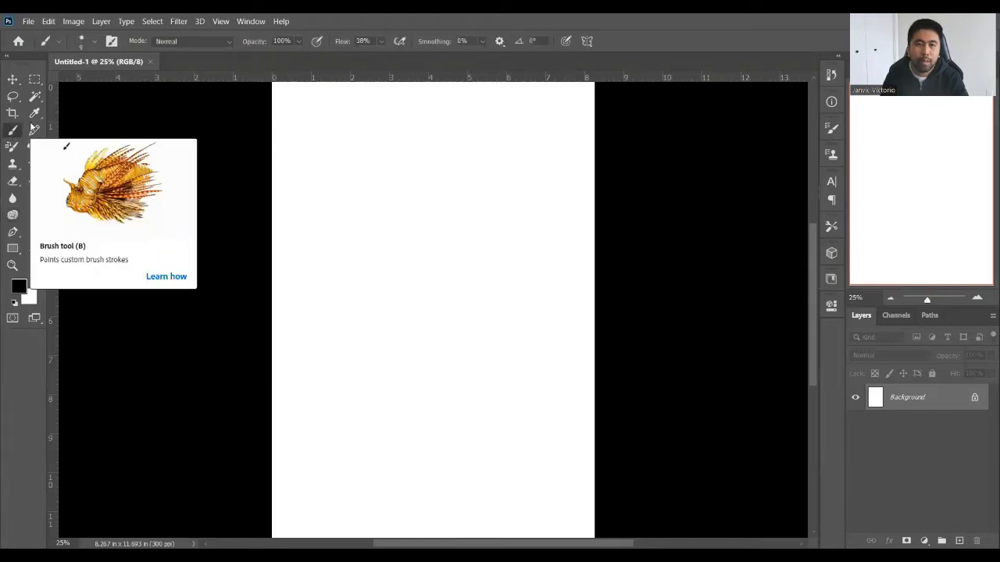
{"action": "left_click", "coordinate": [587, 43]}
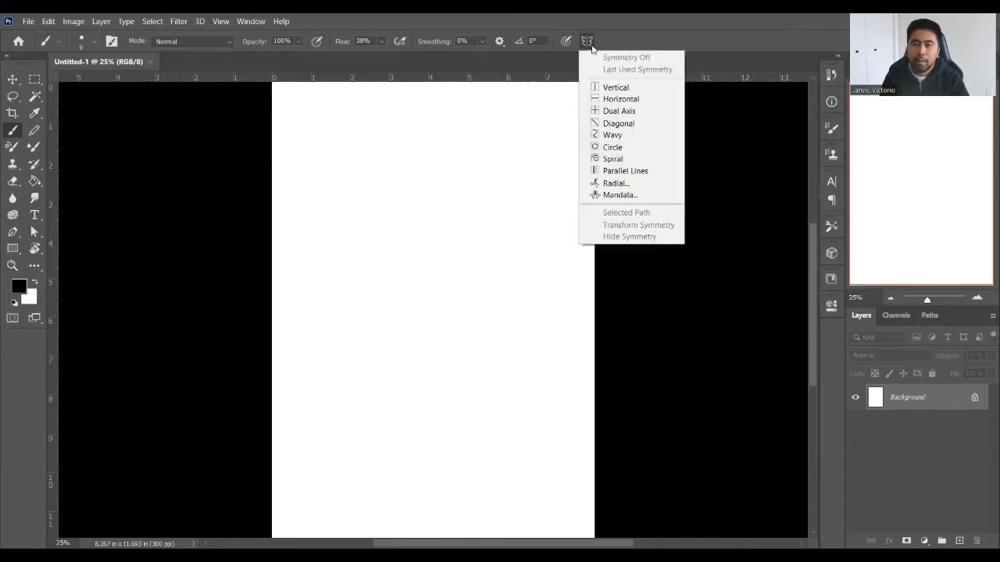
{"action": "left_click", "coordinate": [610, 89]}
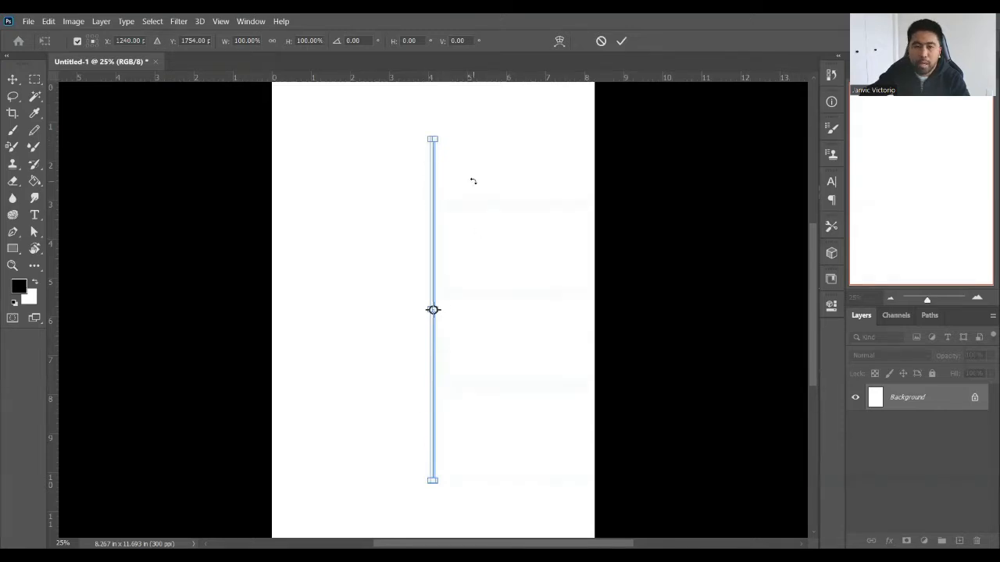
{"action": "key", "text": "Return"}
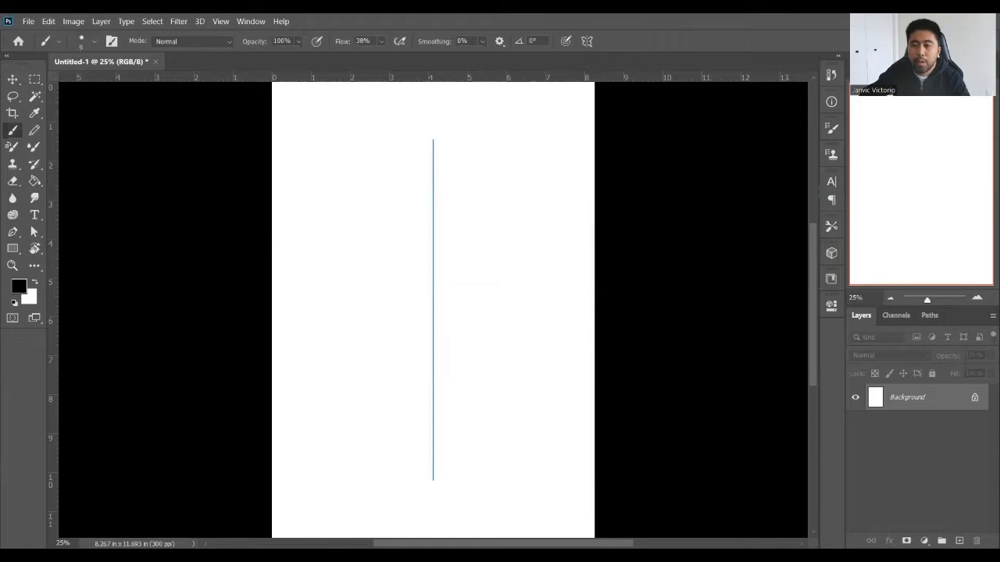
- Add a new layer above the background and choose the 10 px brush from the camelhair expansion set
{"action": "left_click", "coordinate": [959, 540]}
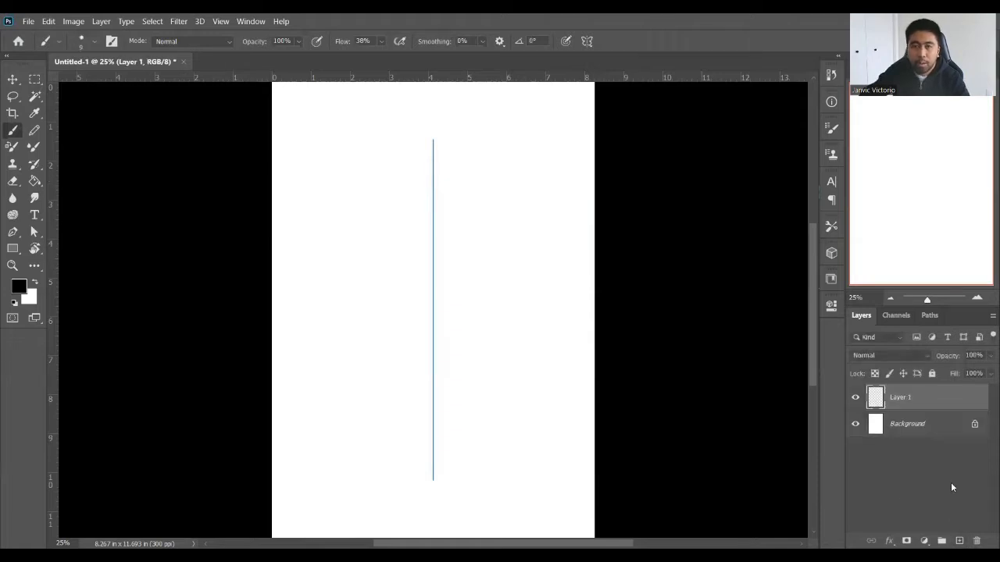
{"action": "left_click", "coordinate": [95, 41]}
{"action": "left_click", "coordinate": [134, 263]}
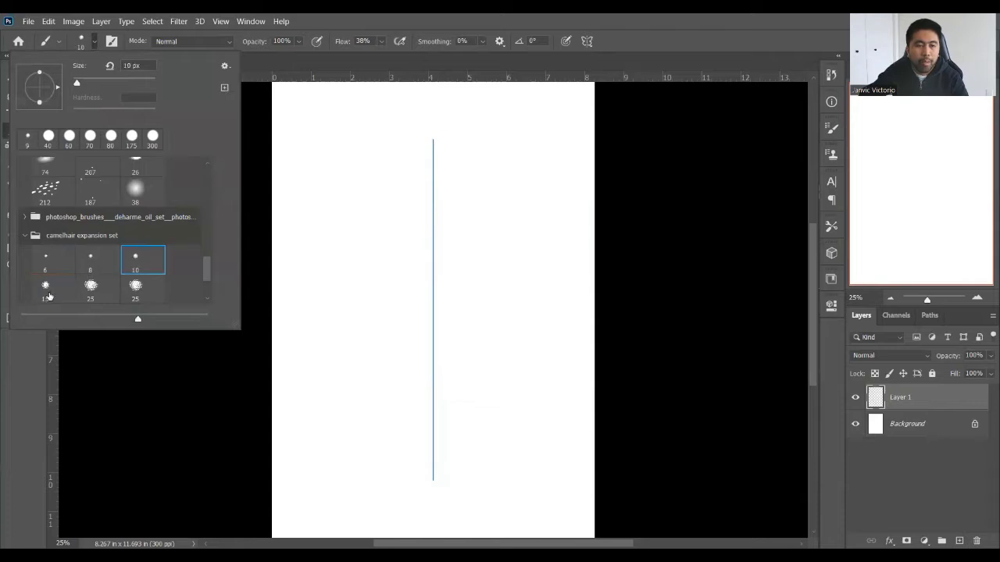
{"action": "mouse_move", "coordinate": [205, 270]}
{"action": "left_mouse_down"}
{"action": "mouse_move", "coordinate": [209, 256]}
{"action": "mouse_move", "coordinate": [214, 285]}
{"action": "mouse_move", "coordinate": [212, 277]}
{"action": "left_mouse_up"}
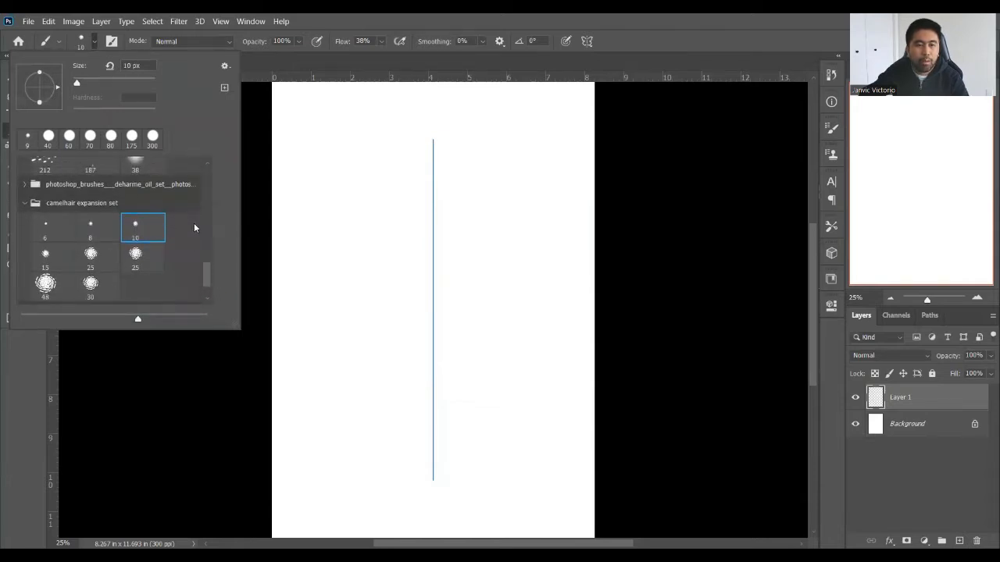
- Test the vertical symmetry with a few curved strokes beside the axis and looping ovals below them
{"action": "left_click_drag", "start_coordinate": [507, 220], "coordinate": [472, 247]}
{"action": "mouse_move", "coordinate": [476, 190]}
{"action": "left_mouse_down"}
{"action": "mouse_move", "coordinate": [508, 234]}
{"action": "mouse_move", "coordinate": [498, 261]}
{"action": "left_mouse_up"}
{"action": "left_click_drag", "start_coordinate": [459, 217], "coordinate": [488, 272]}
{"action": "left_click_drag", "start_coordinate": [460, 234], "coordinate": [478, 286]}
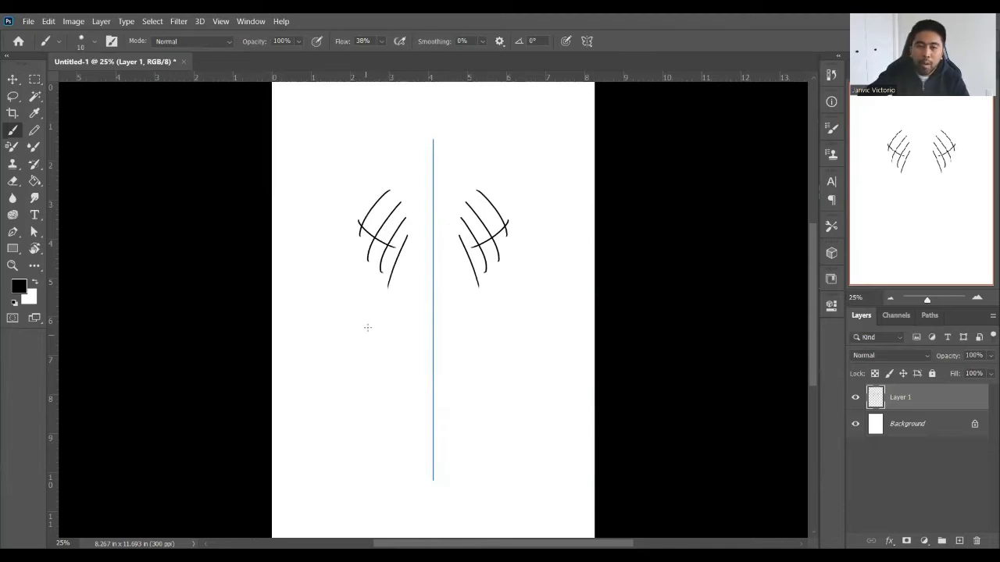
{"action": "left_click_drag", "start_coordinate": [370, 381], "coordinate": [347, 352]}
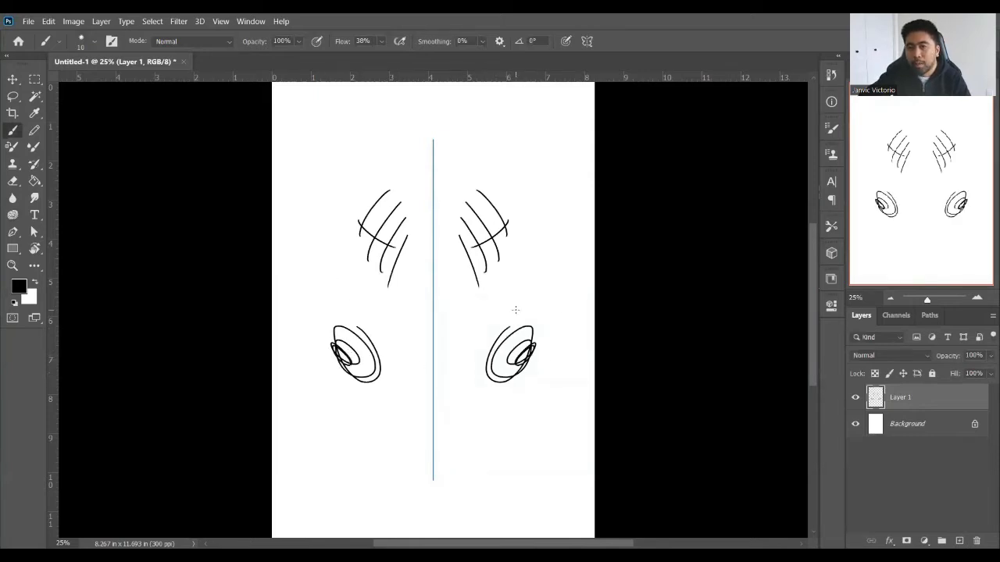
- Undo all the symmetry test strokes so the layer is empty again
{"action": "key", "text": "ctrl+z"}
{"action": "key", "text": "ctrl+z"}
{"action": "key", "text": "ctrl+z"}
{"action": "key", "text": "ctrl+z"}
{"action": "key", "text": "ctrl+z"}
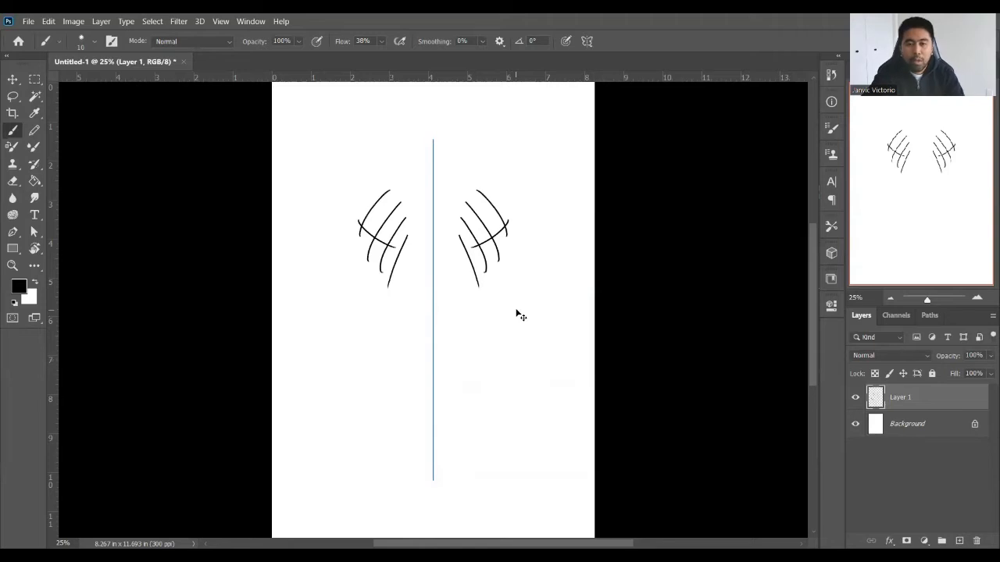
{"action": "key", "text": "ctrl+z"}
{"action": "key", "text": "ctrl+z"}
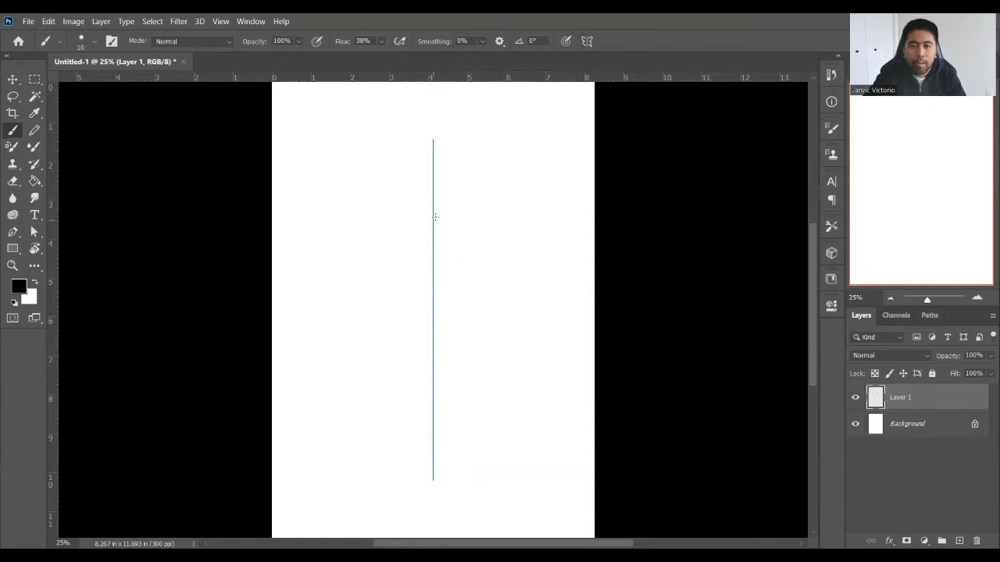
{"action": "mouse_move", "coordinate": [432, 203]}
{"action": "left_mouse_down"}
{"action": "mouse_move", "coordinate": [427, 232]}
{"action": "mouse_move", "coordinate": [436, 234]}
{"action": "left_mouse_up"}
{"action": "key", "text": "ctrl+z"}
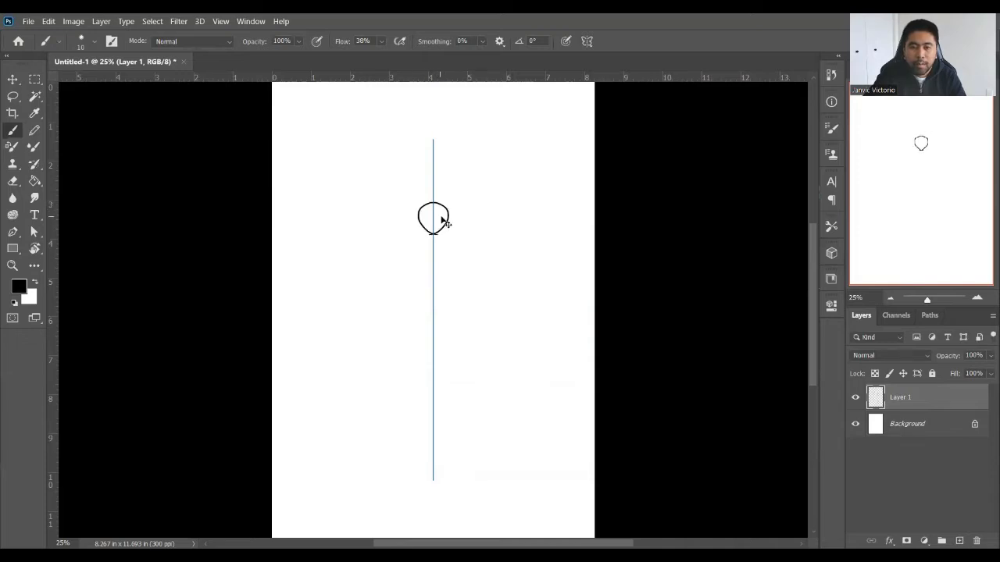
{"action": "key", "text": "ctrl+z"}
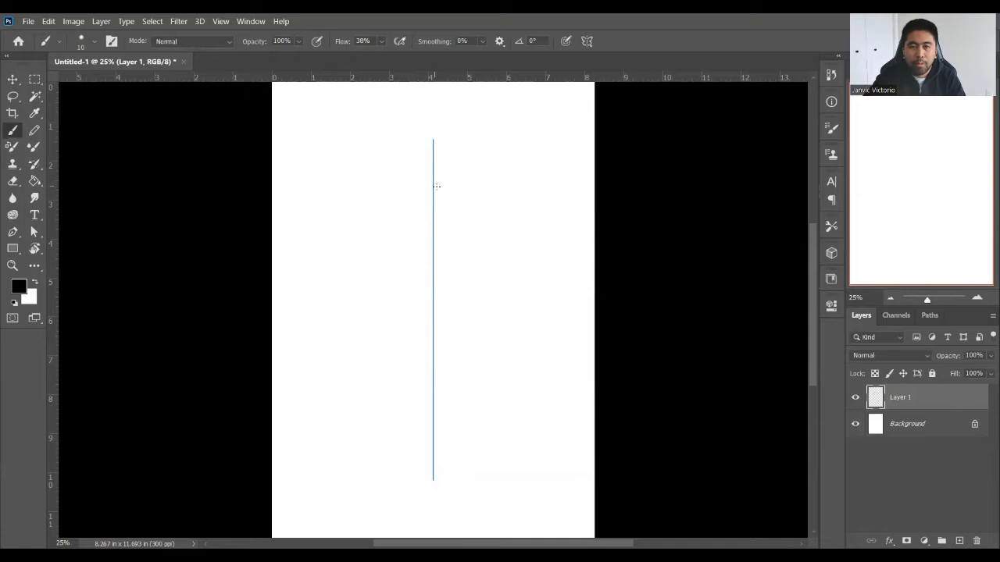
- Draw the butterfly's head, thorax and a long pointed abdomen along the vertical symmetry axis
{"action": "left_click_drag", "start_coordinate": [433, 179], "coordinate": [436, 262]}
{"action": "key", "text": "ctrl+z"}
{"action": "key", "text": "ctrl+z"}
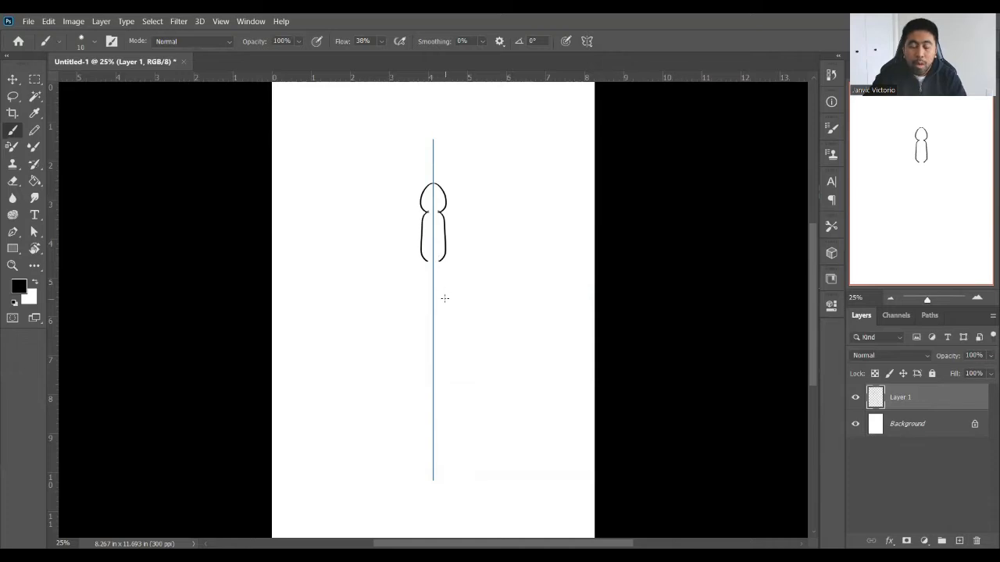
{"action": "left_click_drag", "start_coordinate": [429, 263], "coordinate": [426, 373]}
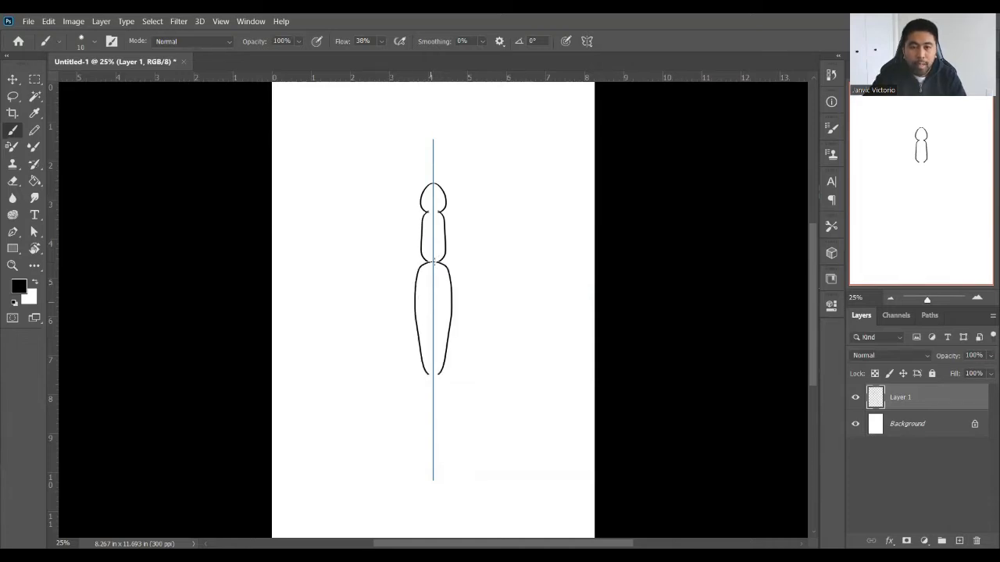
{"action": "key", "text": "ctrl+z"}
{"action": "left_click_drag", "start_coordinate": [434, 263], "coordinate": [433, 358]}
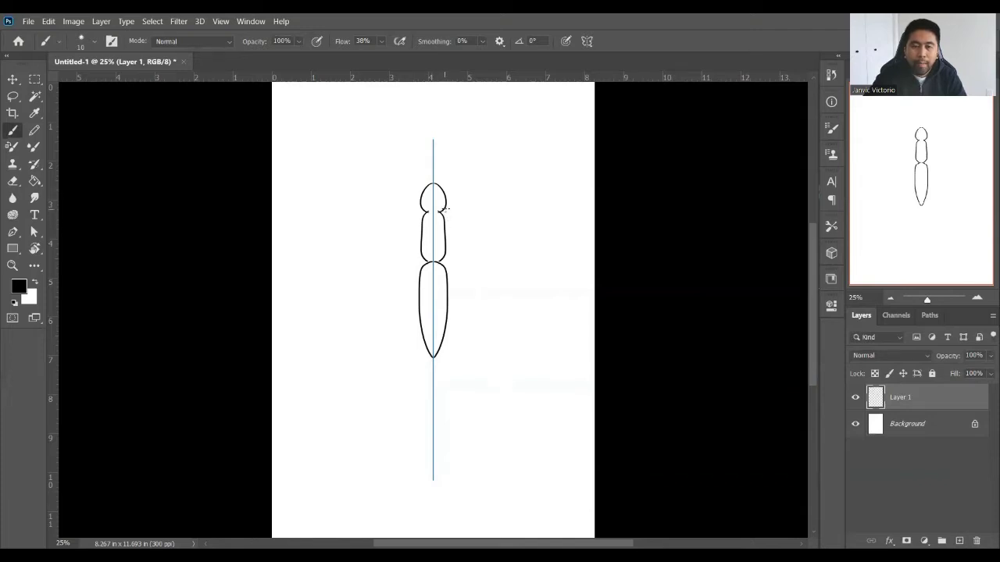
- Draw the butterfly's mirrored upper and lower wings, narrow tails and two antennae around the body
{"action": "mouse_move", "coordinate": [442, 210]}
{"action": "left_mouse_down"}
{"action": "mouse_move", "coordinate": [500, 153]}
{"action": "mouse_move", "coordinate": [532, 147]}
{"action": "left_mouse_up"}
{"action": "key", "text": "ctrl+z"}
{"action": "mouse_move", "coordinate": [452, 207]}
{"action": "left_mouse_down"}
{"action": "mouse_move", "coordinate": [534, 145]}
{"action": "mouse_move", "coordinate": [527, 224]}
{"action": "mouse_move", "coordinate": [467, 232]}
{"action": "mouse_move", "coordinate": [538, 328]}
{"action": "mouse_move", "coordinate": [463, 292]}
{"action": "mouse_move", "coordinate": [468, 383]}
{"action": "mouse_move", "coordinate": [450, 308]}
{"action": "left_mouse_up"}
{"action": "left_click_drag", "start_coordinate": [454, 148], "coordinate": [443, 192]}
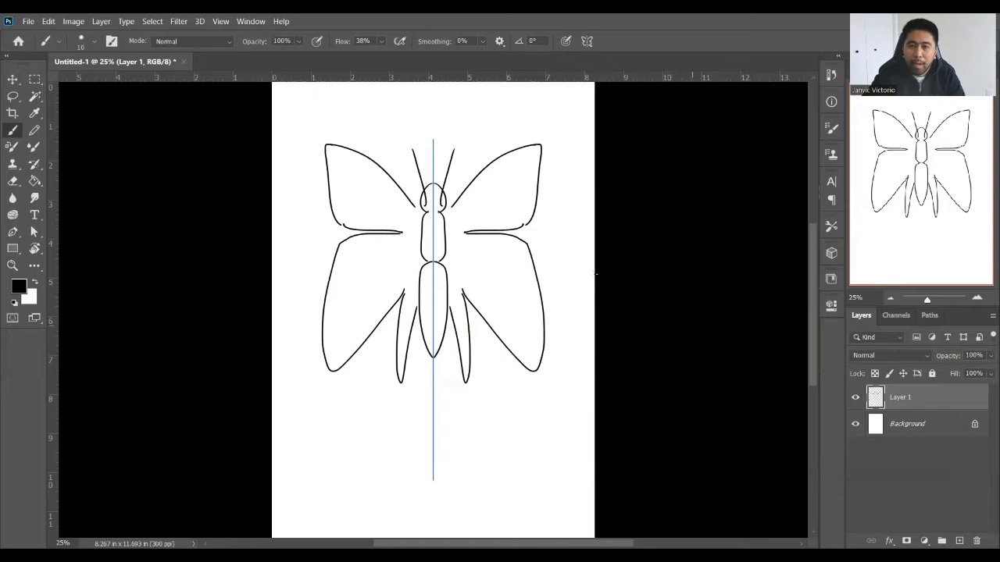
- Add short hatching lines along the lower and outer edges of the butterfly's upper wings
{"action": "mouse_move", "coordinate": [527, 219]}
{"action": "left_mouse_down"}
{"action": "mouse_move", "coordinate": [526, 174]}
{"action": "mouse_move", "coordinate": [514, 208]}
{"action": "left_mouse_up"}
{"action": "left_click_drag", "start_coordinate": [508, 228], "coordinate": [516, 211]}
{"action": "left_click_drag", "start_coordinate": [501, 229], "coordinate": [500, 215]}
{"action": "left_click_drag", "start_coordinate": [485, 229], "coordinate": [526, 158]}
{"action": "left_click_drag", "start_coordinate": [534, 187], "coordinate": [535, 153]}
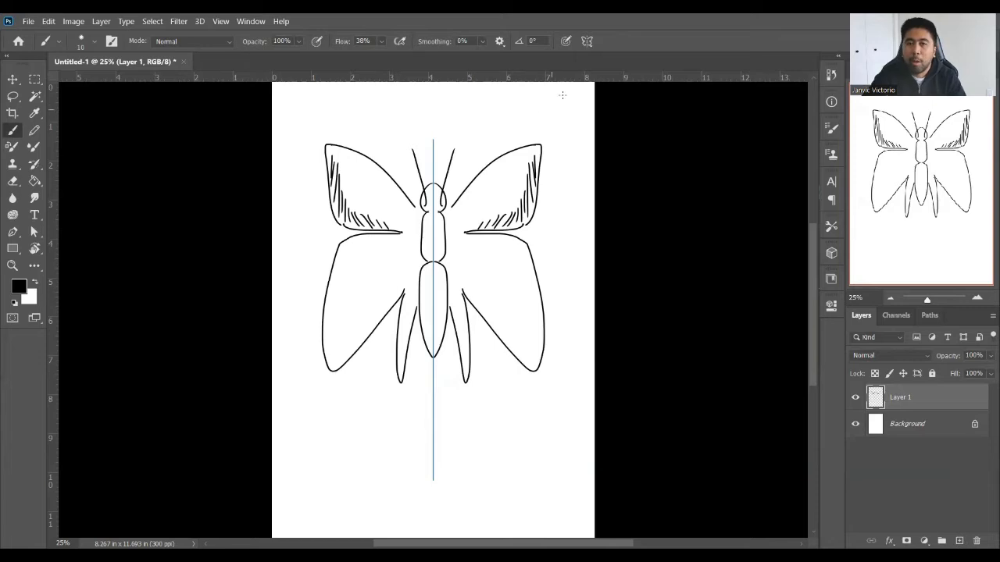
- Turn symmetry off and draw a heart on the right lower wing, plus a circle and a heart on the left one
{"action": "left_click", "coordinate": [586, 41]}
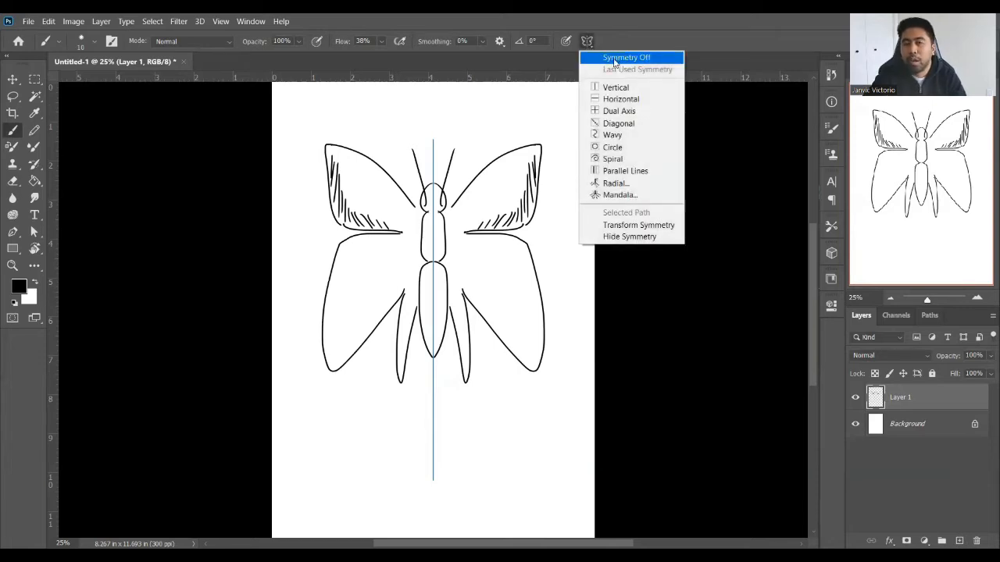
{"action": "left_click", "coordinate": [614, 59]}
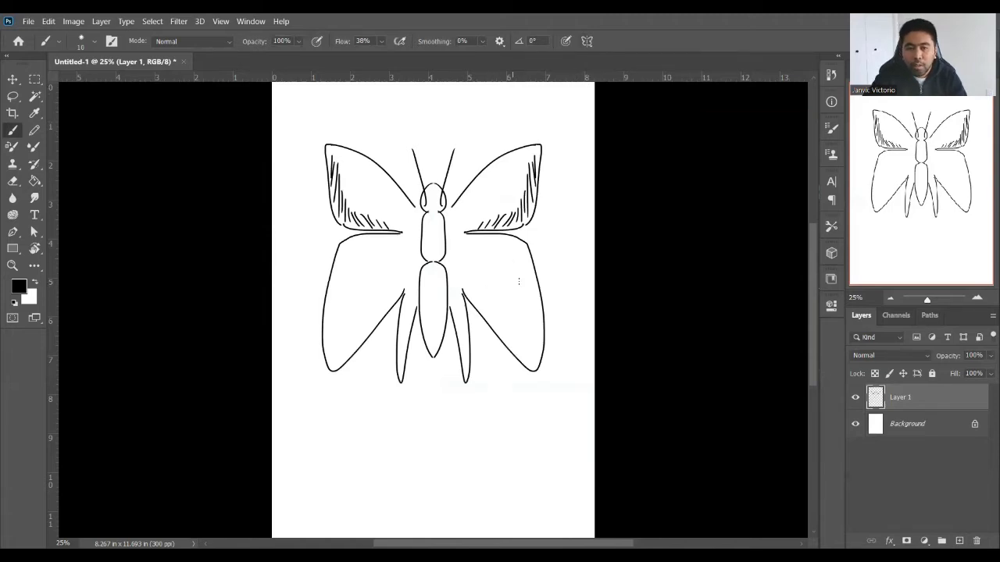
{"action": "left_click_drag", "start_coordinate": [503, 270], "coordinate": [501, 270]}
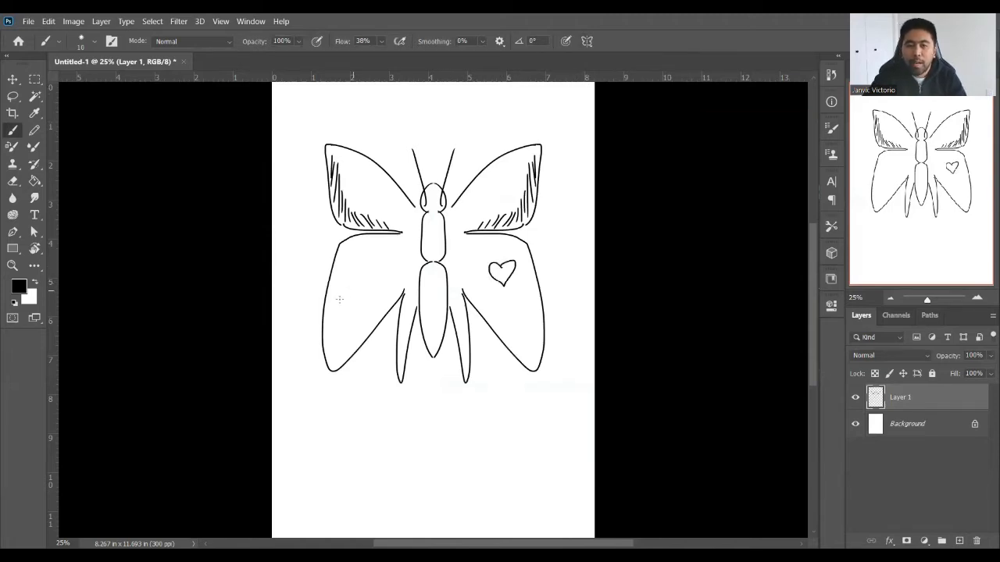
{"action": "left_click_drag", "start_coordinate": [352, 262], "coordinate": [351, 261]}
{"action": "mouse_move", "coordinate": [349, 306]}
{"action": "left_mouse_down"}
{"action": "mouse_move", "coordinate": [361, 306]}
{"action": "mouse_move", "coordinate": [344, 307]}
{"action": "left_mouse_up"}
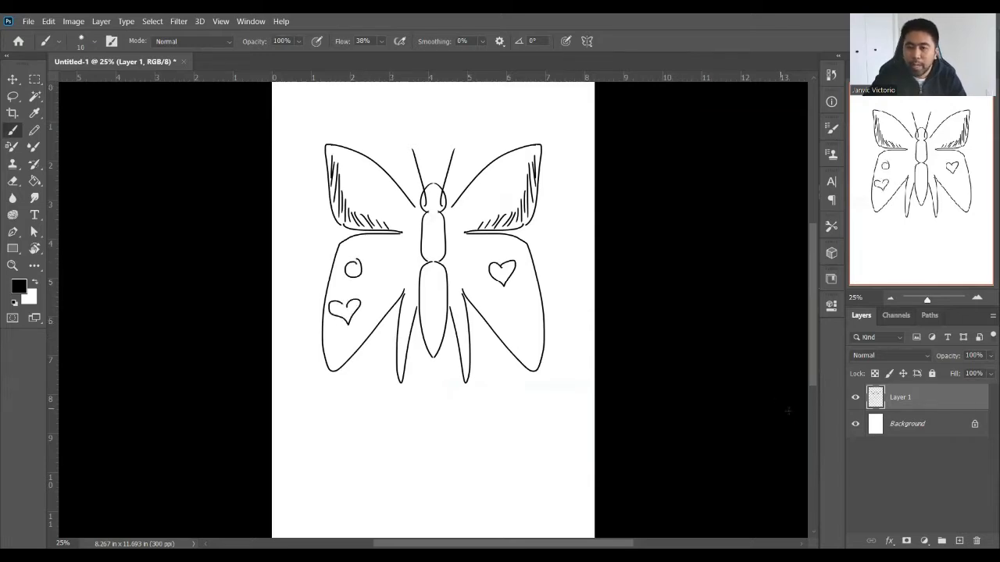
- Hide Layer 1, add a new layer and set up horizontal paint symmetry with the axis at the canvas centre
{"action": "left_click", "coordinate": [855, 397]}
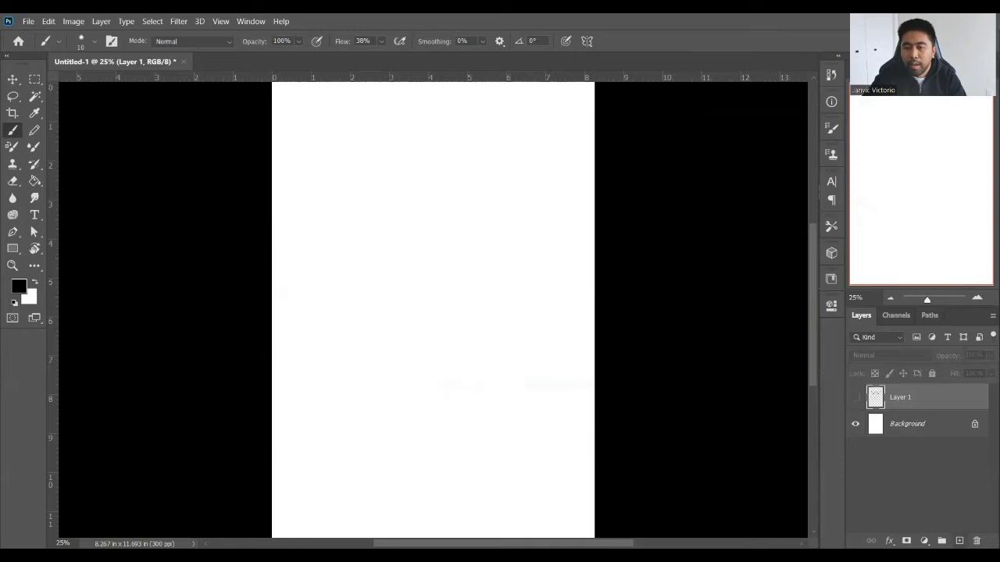
{"action": "left_click", "coordinate": [959, 540]}
{"action": "left_click", "coordinate": [586, 42]}
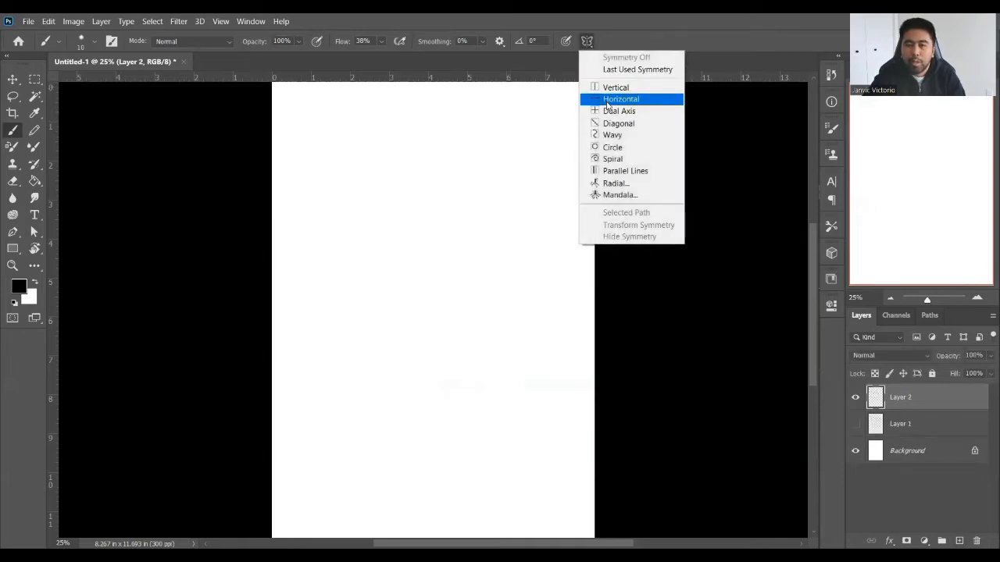
{"action": "left_click", "coordinate": [609, 100]}
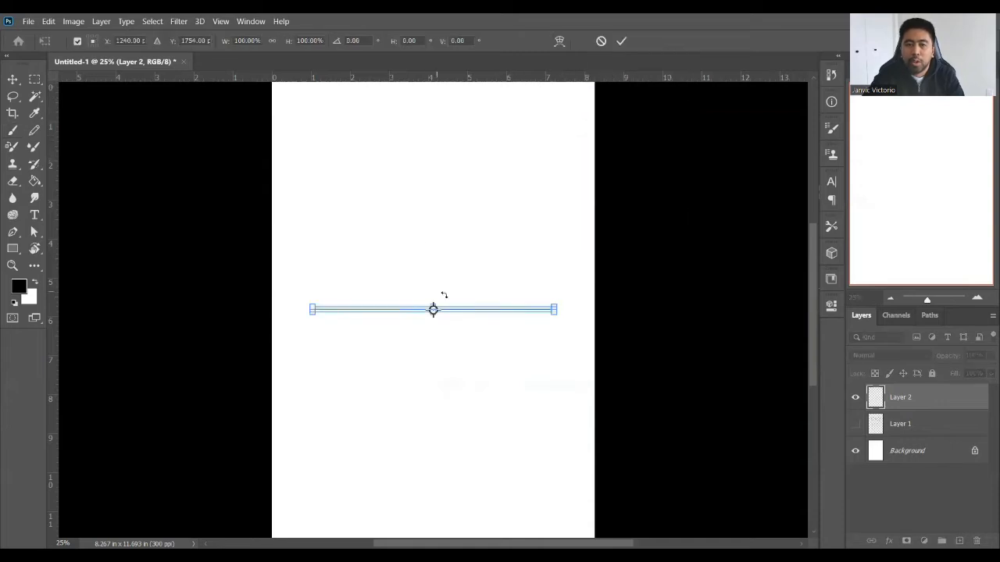
{"action": "key", "text": "Return"}
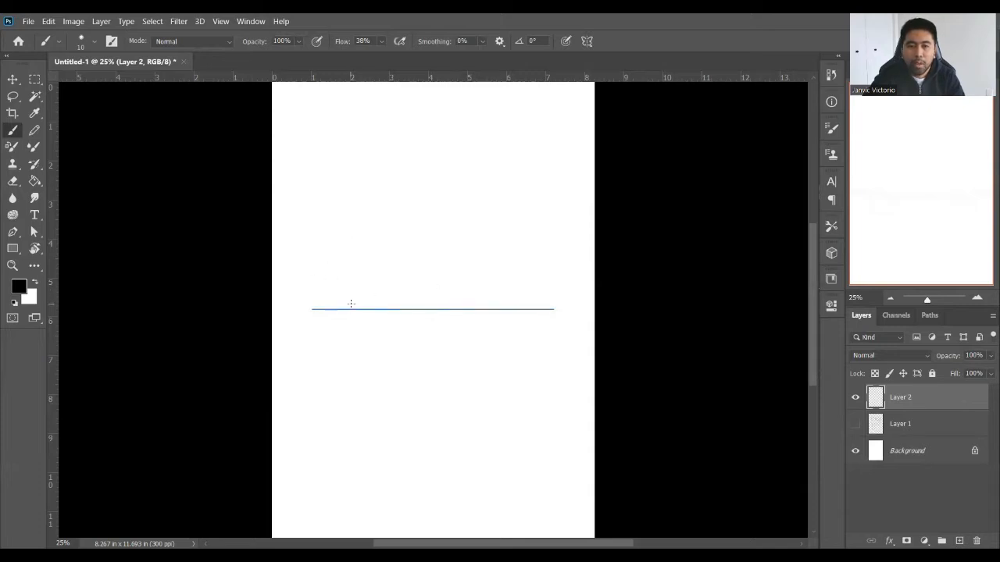
- Draw the airplane's rounded nose and front fuselage, then the wings' leading edges and tips, mirrored across the horizontal axis
{"action": "mouse_move", "coordinate": [407, 289]}
{"action": "left_mouse_down"}
{"action": "mouse_move", "coordinate": [326, 292]}
{"action": "mouse_move", "coordinate": [317, 309]}
{"action": "left_mouse_up"}
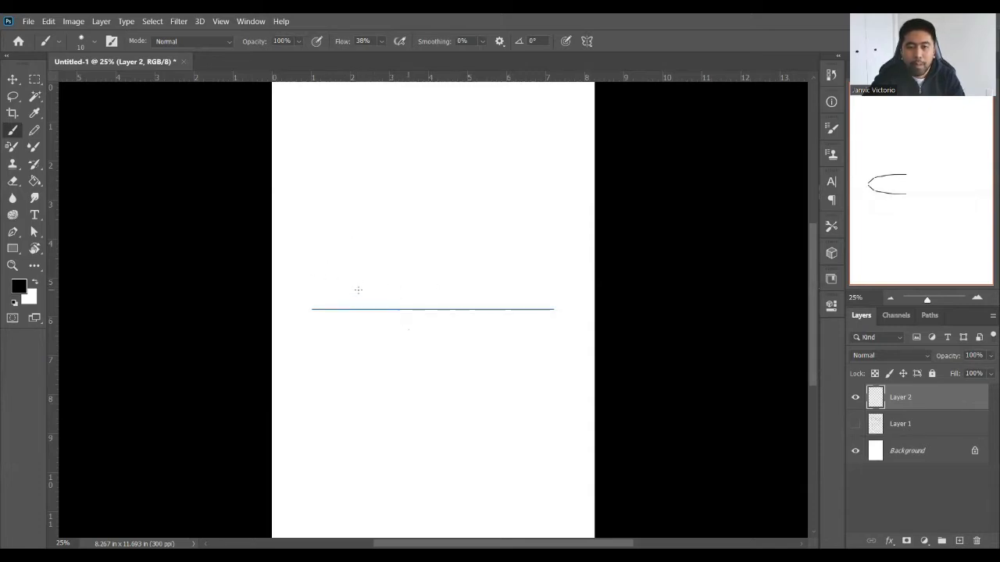
{"action": "key", "text": "ctrl+z"}
{"action": "left_click_drag", "start_coordinate": [401, 288], "coordinate": [314, 307]}
{"action": "mouse_move", "coordinate": [405, 284]}
{"action": "left_mouse_down"}
{"action": "mouse_move", "coordinate": [445, 177]}
{"action": "mouse_move", "coordinate": [467, 176]}
{"action": "left_mouse_up"}
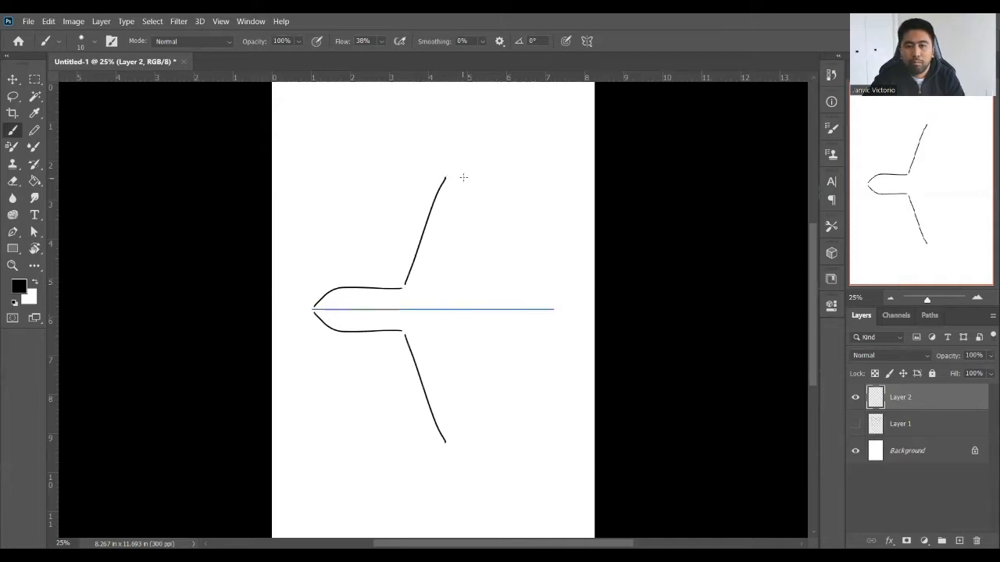
- Draw the airplane wings' trailing edges from the tips to the fuselage, redrawing them until they meet the body
{"action": "left_click", "coordinate": [451, 262], "text": "shift"}
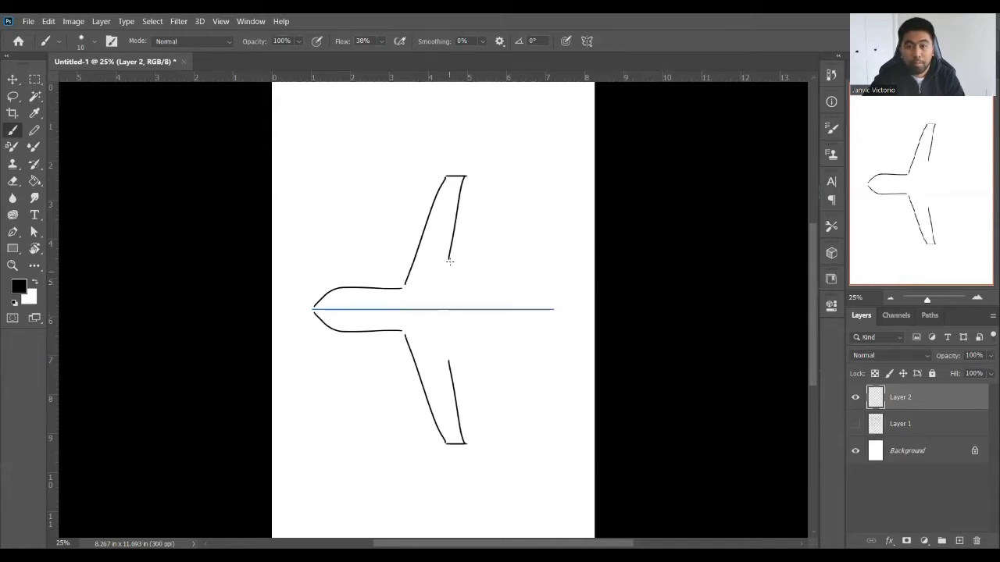
{"action": "key", "text": "ctrl+z"}
{"action": "left_click", "coordinate": [451, 280], "text": "shift"}
{"action": "key", "text": "ctrl+z"}
{"action": "left_click_drag", "start_coordinate": [461, 184], "coordinate": [451, 277]}
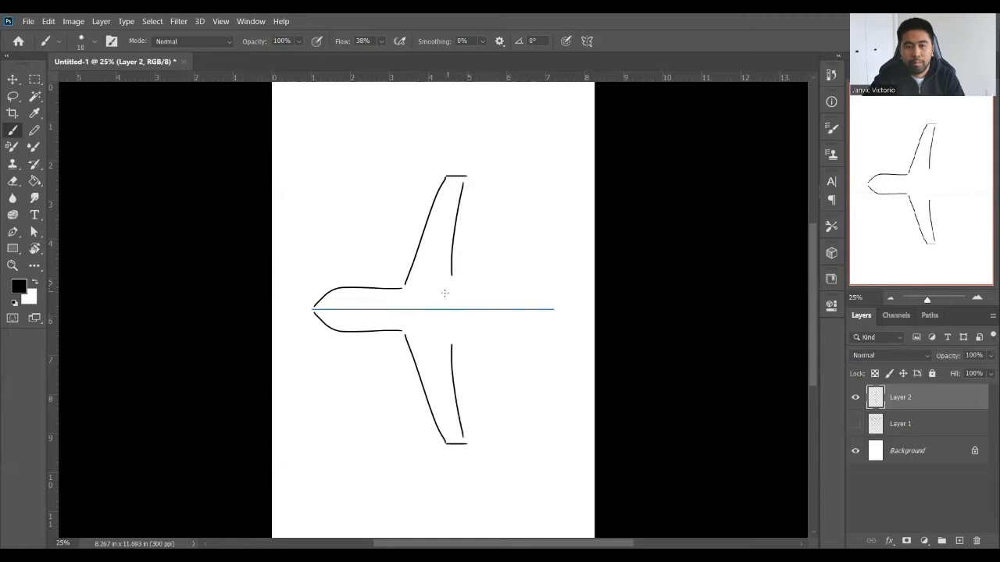
{"action": "key", "text": "ctrl+z"}
{"action": "left_click_drag", "start_coordinate": [460, 181], "coordinate": [448, 287]}
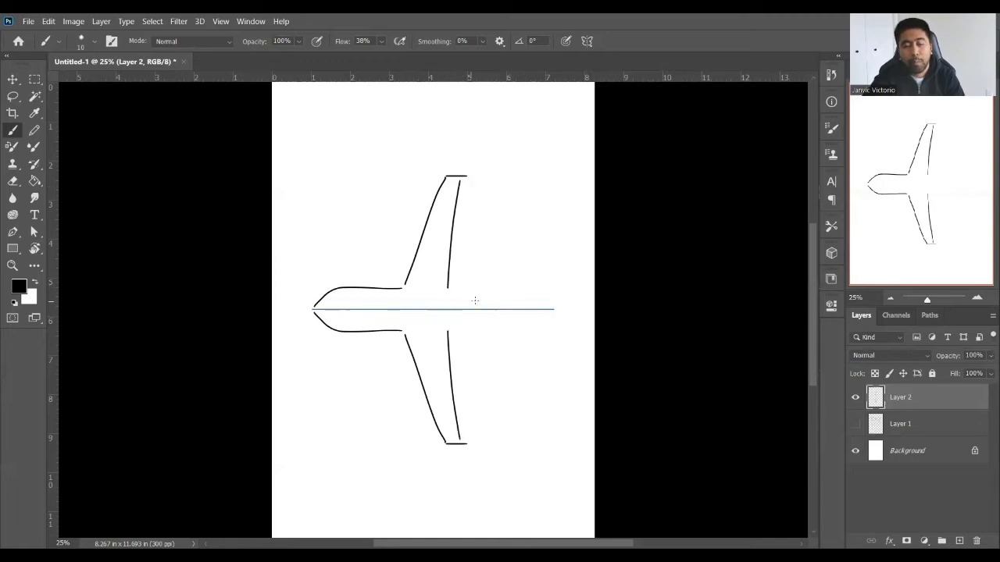
- Draw the airplane's tapering rear fuselage and its small mirrored tail fins
{"action": "left_click_drag", "start_coordinate": [537, 294], "coordinate": [429, 288]}
{"action": "key", "text": "ctrl+z"}
{"action": "mouse_move", "coordinate": [532, 294]}
{"action": "left_mouse_down"}
{"action": "mouse_move", "coordinate": [484, 303]}
{"action": "mouse_move", "coordinate": [530, 295]}
{"action": "left_mouse_up"}
{"action": "key", "text": "ctrl+z"}
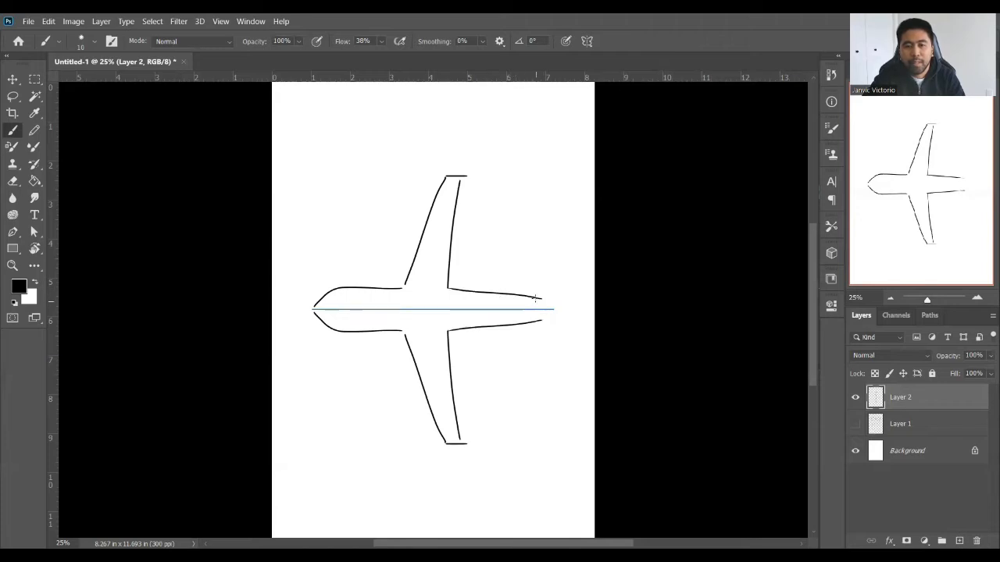
{"action": "key", "text": "ctrl+z"}
{"action": "mouse_move", "coordinate": [547, 297]}
{"action": "left_mouse_down"}
{"action": "mouse_move", "coordinate": [563, 274]}
{"action": "mouse_move", "coordinate": [558, 305]}
{"action": "left_mouse_up"}
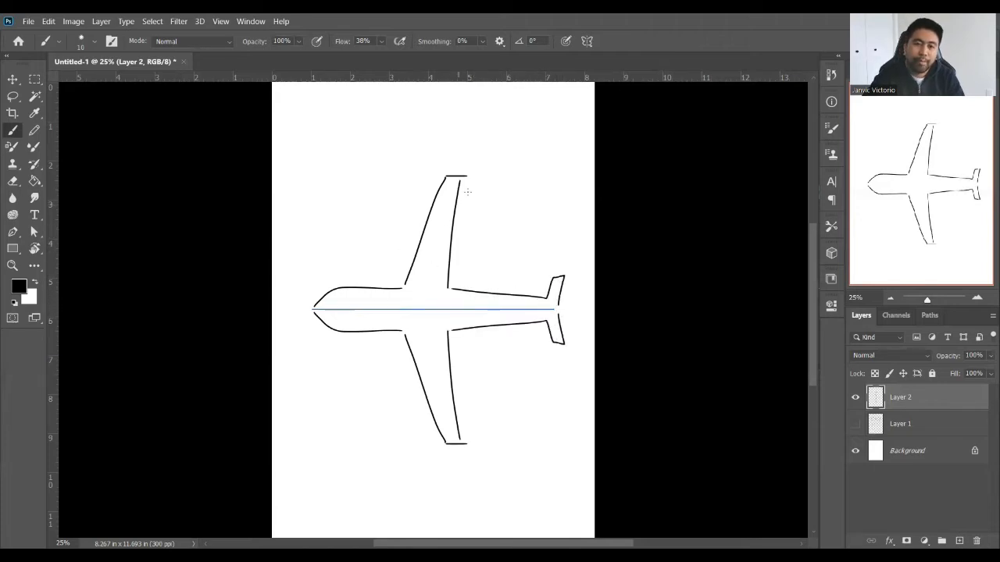
- Try to draw small rounded engines on the leading edges of the airplane's wings
{"action": "mouse_move", "coordinate": [435, 196]}
{"action": "left_mouse_down"}
{"action": "mouse_move", "coordinate": [436, 204]}
{"action": "mouse_move", "coordinate": [432, 196]}
{"action": "mouse_move", "coordinate": [463, 198]}
{"action": "left_mouse_up"}
{"action": "key", "text": "ctrl+z"}
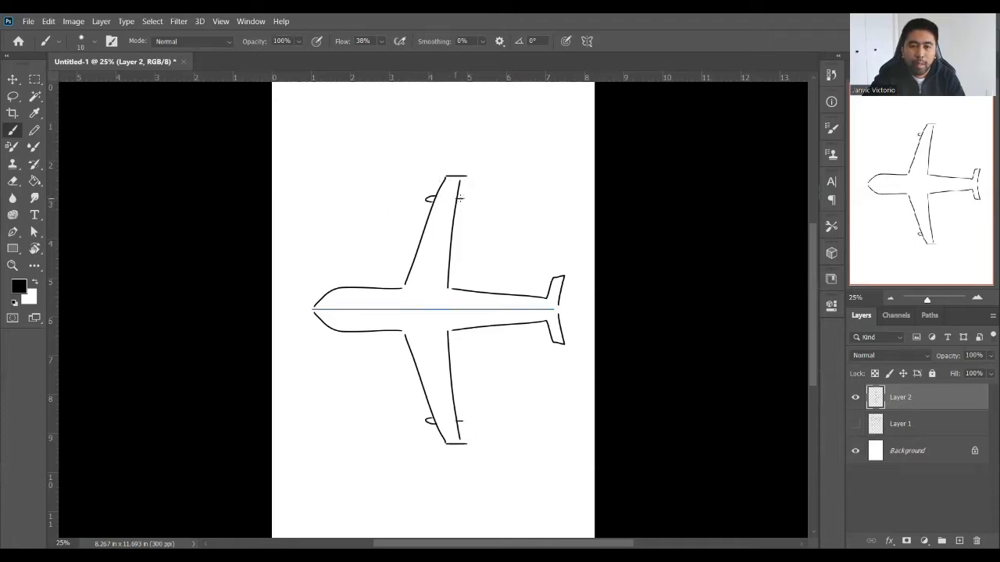
{"action": "key", "text": "ctrl+z"}
{"action": "key", "text": "ctrl+z"}
{"action": "mouse_move", "coordinate": [436, 194]}
{"action": "left_mouse_down"}
{"action": "mouse_move", "coordinate": [422, 205]}
{"action": "mouse_move", "coordinate": [456, 204]}
{"action": "mouse_move", "coordinate": [423, 226]}
{"action": "left_mouse_up"}
{"action": "key", "text": "ctrl+z"}
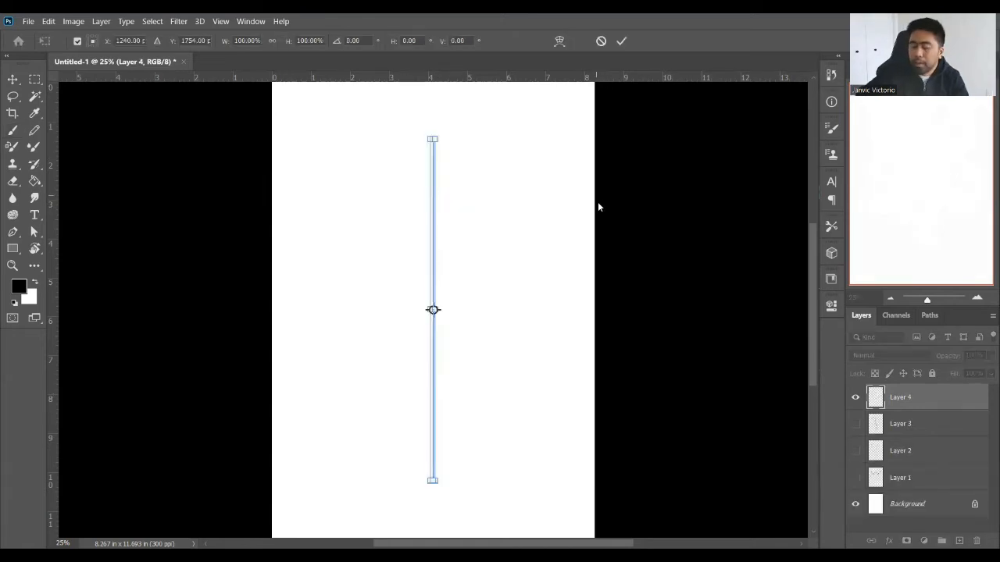
- Confirm the centred vertical symmetry axis and draw a bottle's rounded rim and flaring neck, mirrored across it
{"action": "key", "text": "Return"}
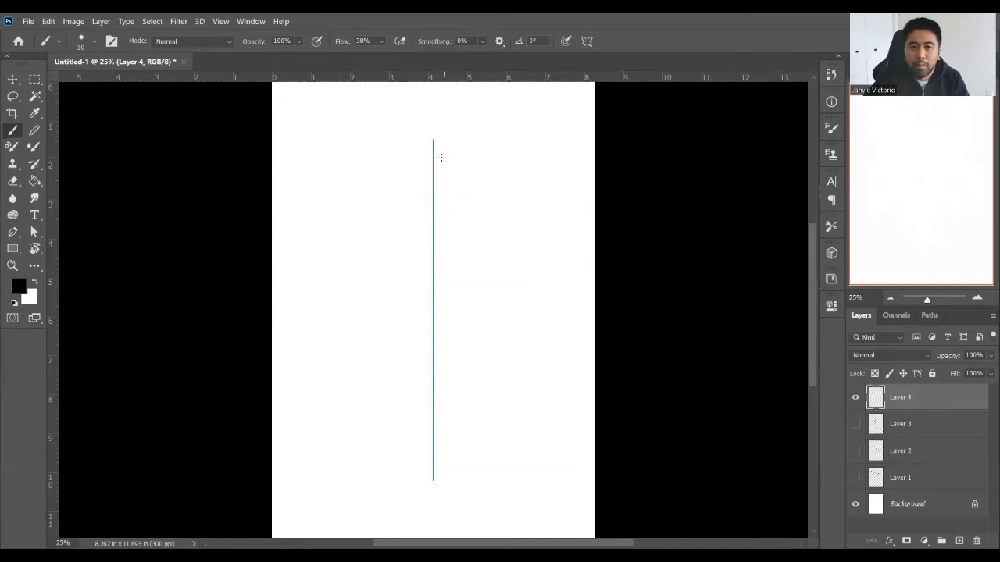
{"action": "left_click_drag", "start_coordinate": [439, 153], "coordinate": [462, 232]}
{"action": "key", "text": "ctrl+z"}
{"action": "key", "text": "ctrl+z"}
{"action": "key", "text": "ctrl+z"}
{"action": "key", "text": "ctrl+z"}
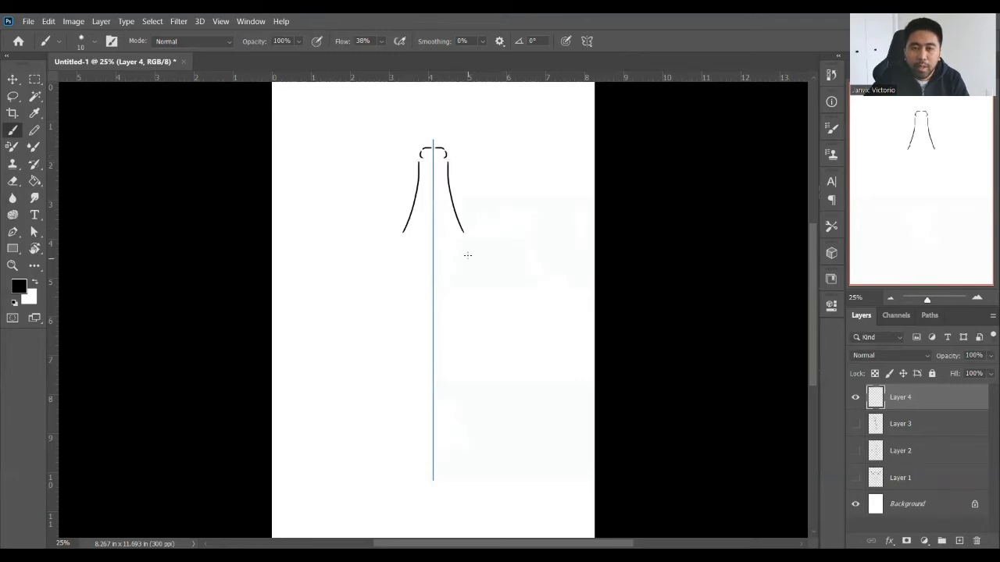
{"action": "key", "text": "ctrl+z"}
- Redraw the bottle's neck down to the shoulders and add its curved middle section, narrowing toward the waist
{"action": "left_click_drag", "start_coordinate": [446, 161], "coordinate": [474, 311]}
{"action": "key", "text": "ctrl+z"}
{"action": "left_click_drag", "start_coordinate": [468, 247], "coordinate": [470, 313]}
{"action": "key", "text": "ctrl+z"}
{"action": "left_click_drag", "start_coordinate": [470, 248], "coordinate": [467, 322]}
{"action": "key", "text": "ctrl+z"}
{"action": "left_click_drag", "start_coordinate": [466, 247], "coordinate": [462, 314]}
- Draw the bottle's bulging lower body and rounded base, redrawing the sides until the outline is smooth
{"action": "left_click_drag", "start_coordinate": [464, 318], "coordinate": [469, 420]}
{"action": "key", "text": "ctrl+z"}
{"action": "key", "text": "ctrl+z"}
{"action": "left_click_drag", "start_coordinate": [466, 319], "coordinate": [473, 429]}
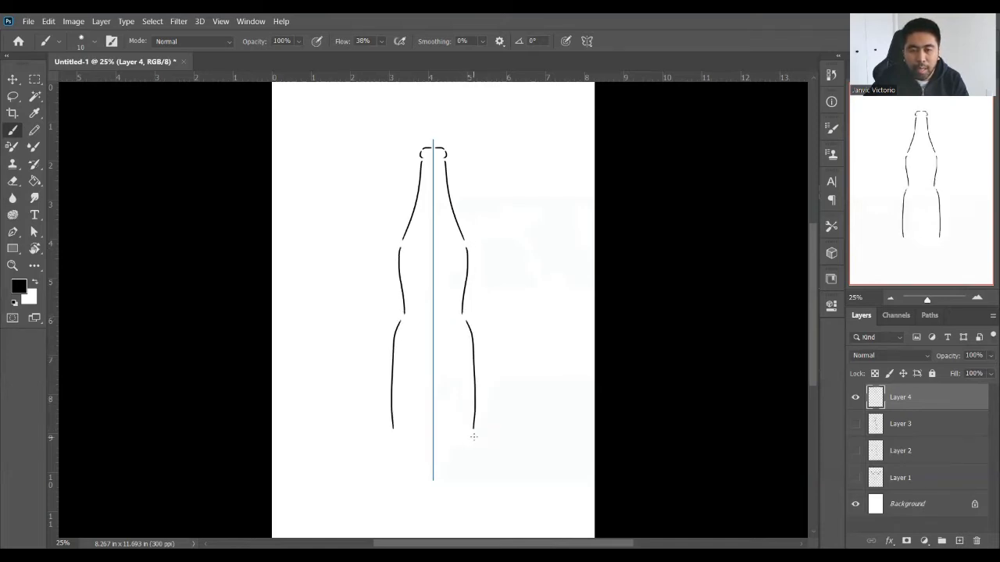
{"action": "key", "text": "ctrl+z"}
{"action": "mouse_move", "coordinate": [465, 312]}
{"action": "left_mouse_down"}
{"action": "mouse_move", "coordinate": [472, 420]}
{"action": "mouse_move", "coordinate": [432, 441]}
{"action": "left_mouse_up"}
{"action": "key", "text": "ctrl+z"}
{"action": "key", "text": "ctrl+z"}
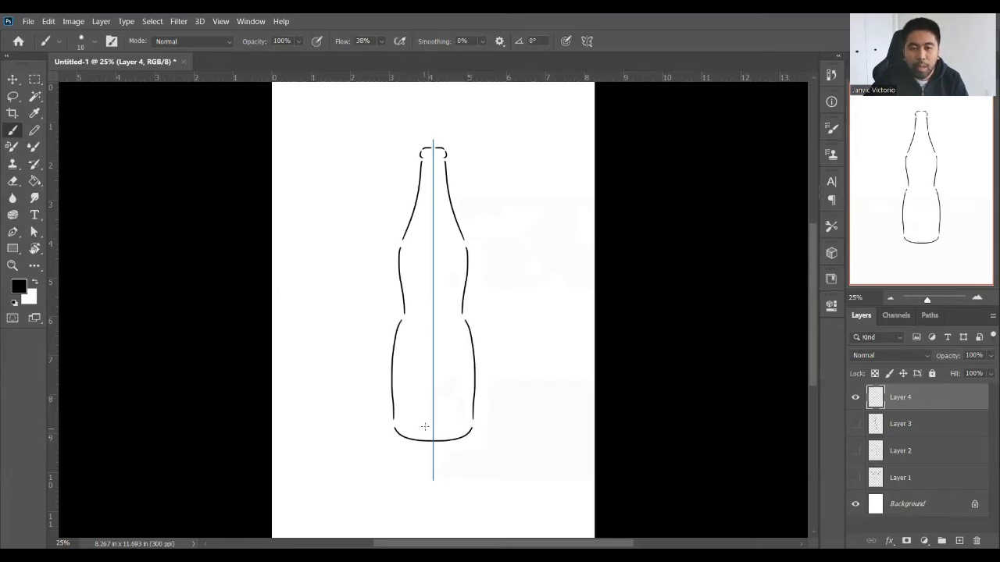
- Draw curved bands across the bottle's shoulders and waist, and a horizontal surface line on each side of the base
{"action": "left_click_drag", "start_coordinate": [466, 241], "coordinate": [433, 252]}
{"action": "key", "text": "ctrl+z"}
{"action": "left_click_drag", "start_coordinate": [460, 312], "coordinate": [411, 316]}
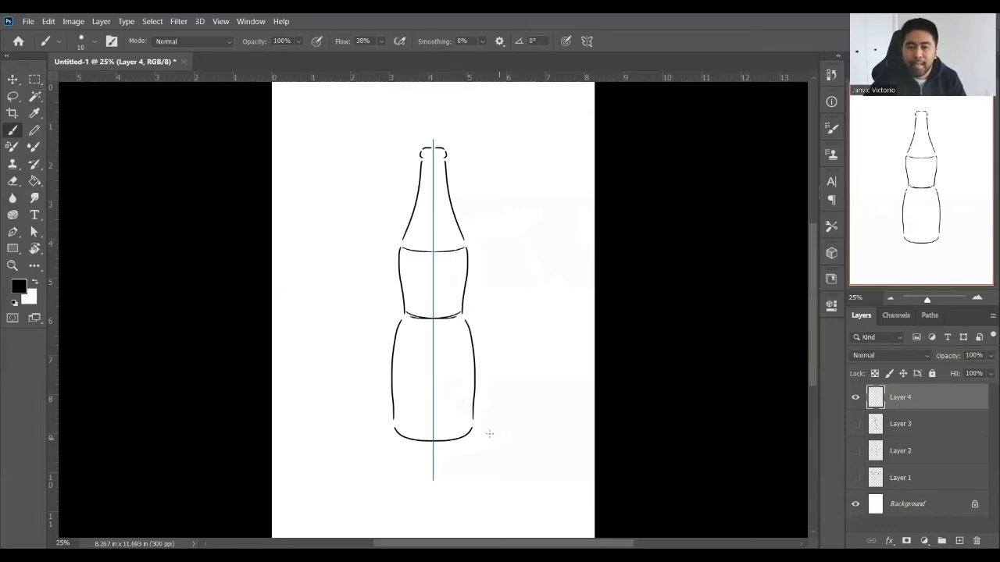
{"action": "left_click_drag", "start_coordinate": [558, 427], "coordinate": [494, 426]}
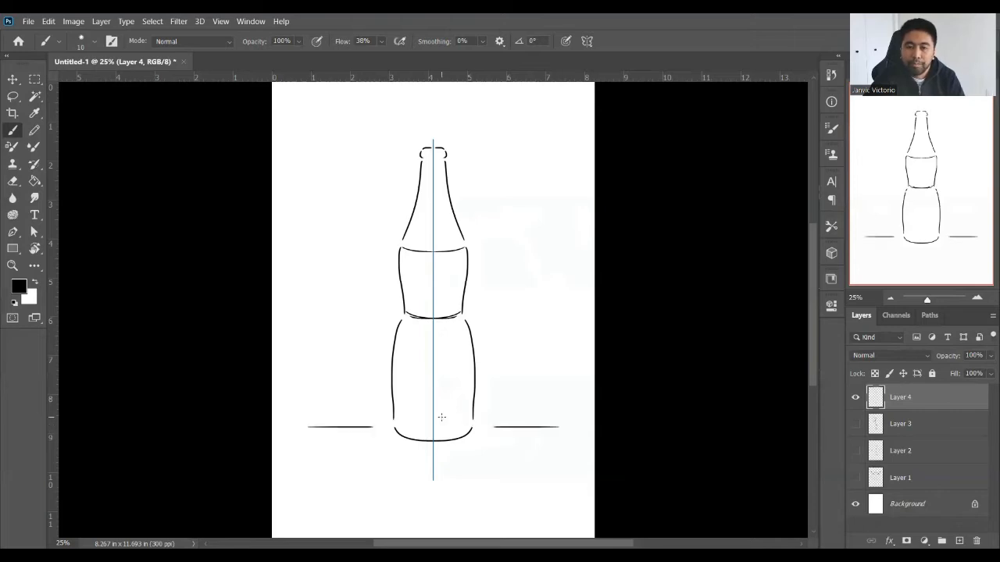
- Turn paint symmetry off and draw small unmirrored strokes inside the bottle's middle section
{"action": "left_click", "coordinate": [587, 41]}
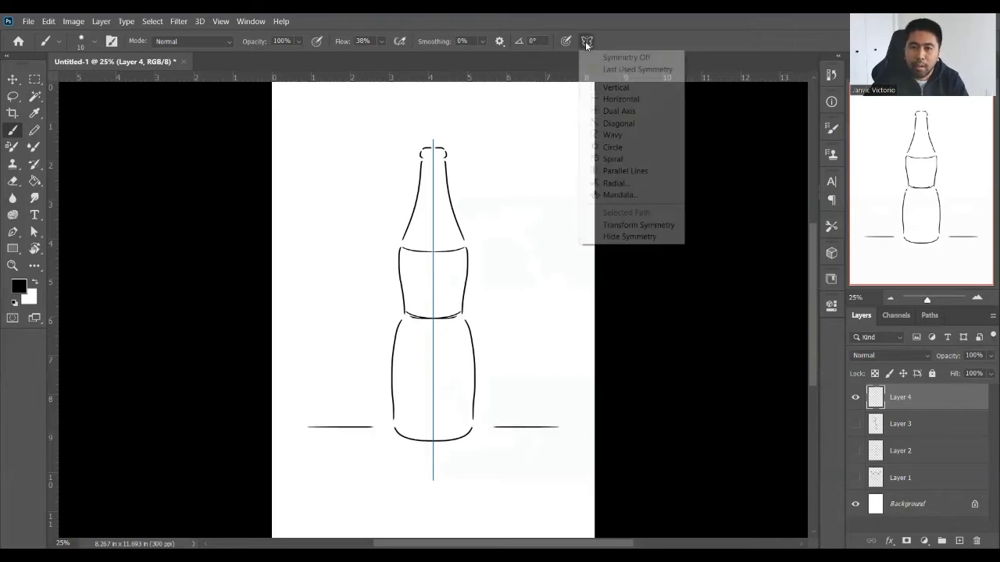
{"action": "left_click", "coordinate": [625, 57]}
{"action": "mouse_move", "coordinate": [419, 271]}
{"action": "left_mouse_down"}
{"action": "mouse_move", "coordinate": [414, 291]}
{"action": "mouse_move", "coordinate": [428, 275]}
{"action": "mouse_move", "coordinate": [429, 291]}
{"action": "left_mouse_up"}
{"action": "mouse_move", "coordinate": [440, 273]}
{"action": "left_mouse_down"}
{"action": "mouse_move", "coordinate": [442, 286]}
{"action": "mouse_move", "coordinate": [463, 281]}
{"action": "left_mouse_up"}
{"action": "left_click", "coordinate": [452, 270]}
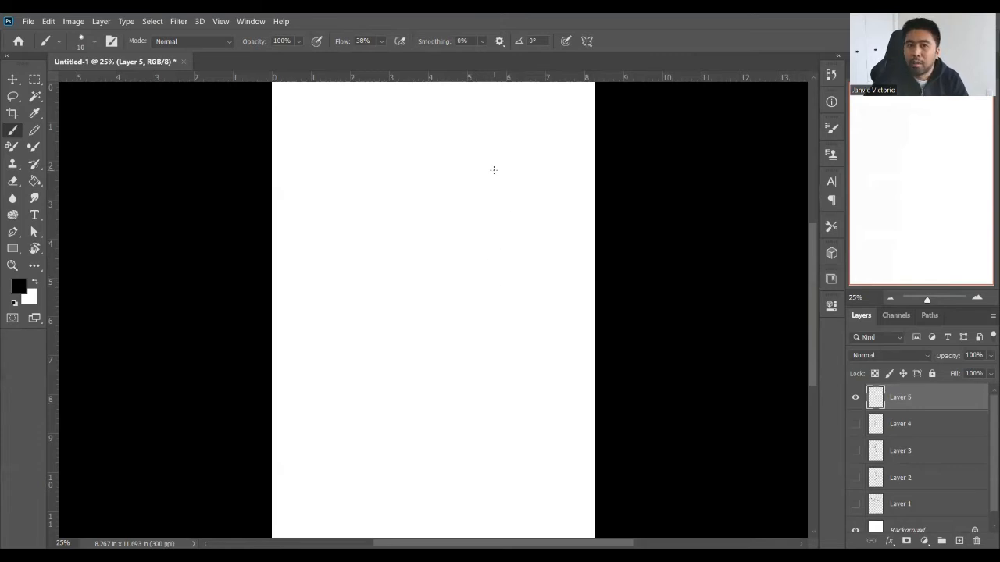
- Apply vertical paint symmetry on the empty Layer 5, keeping the axis centred on the page
{"action": "left_click", "coordinate": [588, 39]}
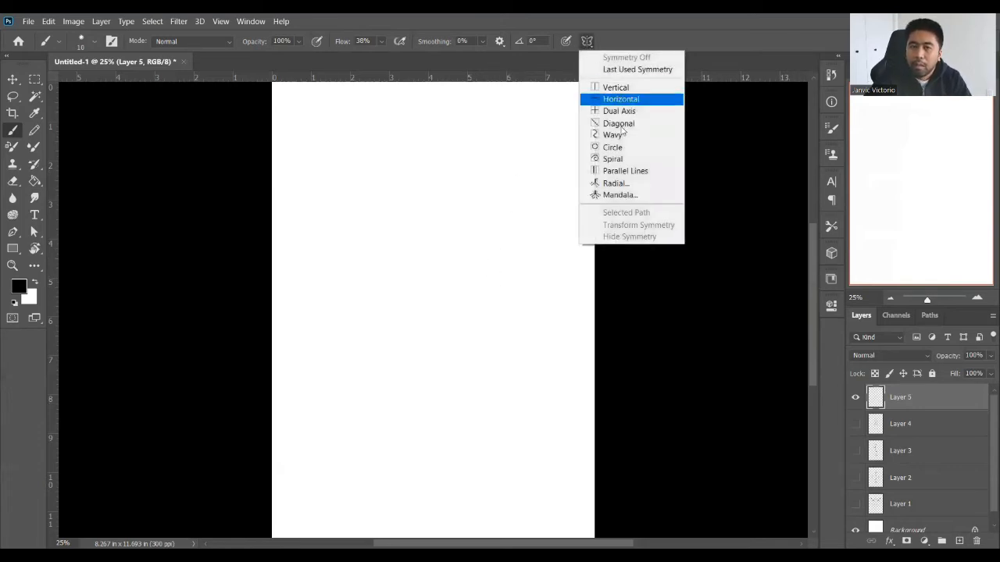
{"action": "left_click", "coordinate": [616, 86]}
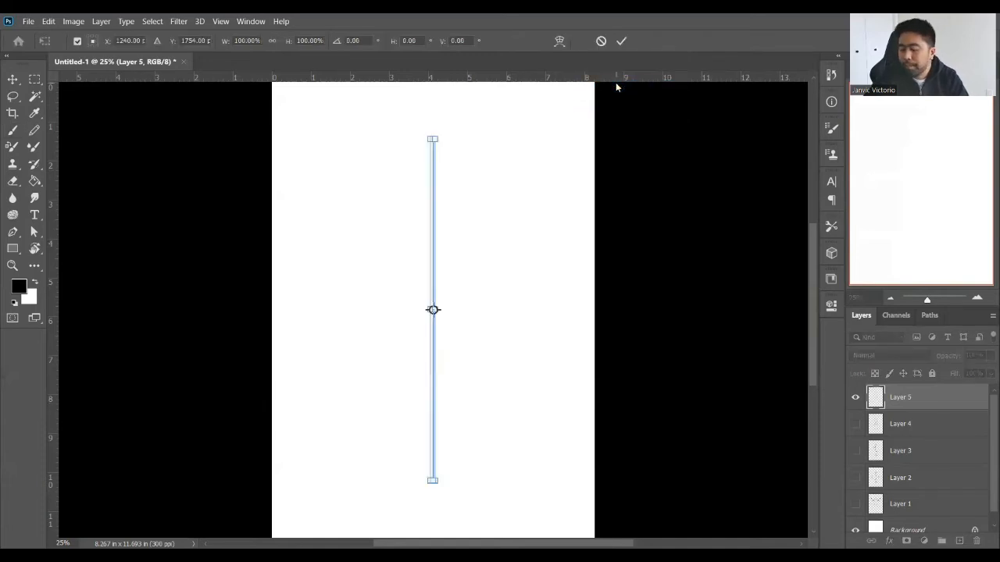
{"action": "key", "text": "Return"}
- Draw a robot head's central crest as an elongated hexagon with a flat top, widening sides and narrow base
{"action": "mouse_move", "coordinate": [433, 199]}
{"action": "left_mouse_down"}
{"action": "mouse_move", "coordinate": [443, 199]}
{"action": "mouse_move", "coordinate": [447, 262]}
{"action": "left_mouse_up"}
{"action": "key", "text": "ctrl+z"}
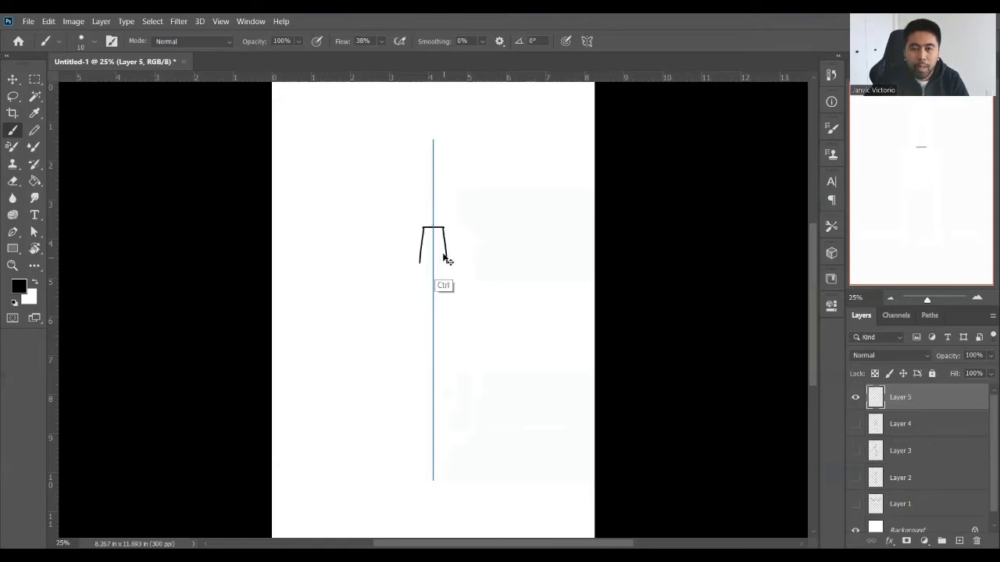
{"action": "key", "text": "ctrl+z"}
{"action": "left_click_drag", "start_coordinate": [443, 228], "coordinate": [452, 260]}
{"action": "mouse_move", "coordinate": [451, 260]}
{"action": "left_mouse_down"}
{"action": "mouse_move", "coordinate": [434, 290]}
{"action": "mouse_move", "coordinate": [442, 286]}
{"action": "left_mouse_up"}
{"action": "key", "text": "ctrl+z"}
{"action": "key", "text": "ctrl+z"}
{"action": "left_click_drag", "start_coordinate": [441, 286], "coordinate": [433, 289]}
{"action": "key", "text": "ctrl+z"}
- Draw inner contour lines parallel to the crest's upper and lower sides, redrawing them until they fit
{"action": "mouse_move", "coordinate": [434, 232]}
{"action": "left_mouse_down"}
{"action": "mouse_move", "coordinate": [444, 262]}
{"action": "mouse_move", "coordinate": [447, 253]}
{"action": "left_mouse_up"}
{"action": "key", "text": "ctrl+z"}
{"action": "key", "text": "ctrl+z"}
{"action": "left_click_drag", "start_coordinate": [447, 260], "coordinate": [433, 288]}
{"action": "key", "text": "ctrl+z"}
{"action": "key", "text": "ctrl+z"}
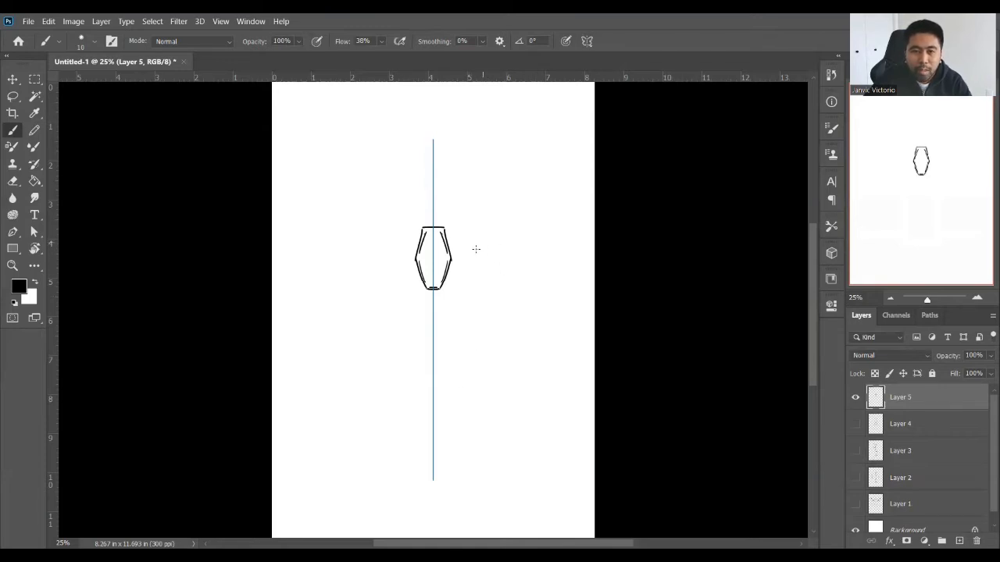
- Try to draw two long, slender fins spreading in a V from the crest
{"action": "mouse_move", "coordinate": [537, 166]}
{"action": "left_mouse_down"}
{"action": "mouse_move", "coordinate": [440, 274]}
{"action": "mouse_move", "coordinate": [541, 172]}
{"action": "mouse_move", "coordinate": [443, 323]}
{"action": "left_mouse_up"}
{"action": "key", "text": "ctrl+z"}
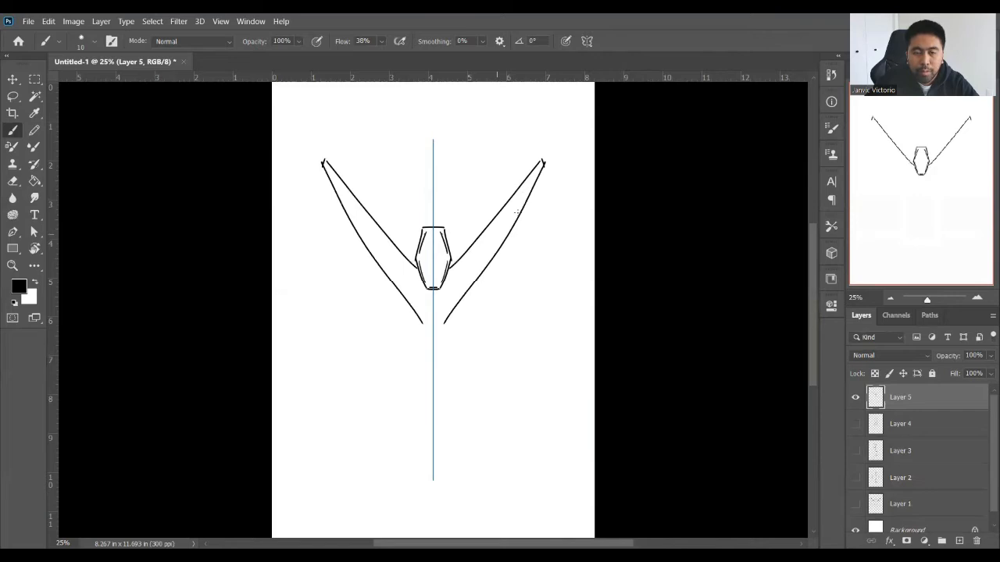
{"action": "key", "text": "ctrl+z"}
{"action": "left_click_drag", "start_coordinate": [542, 169], "coordinate": [437, 312]}
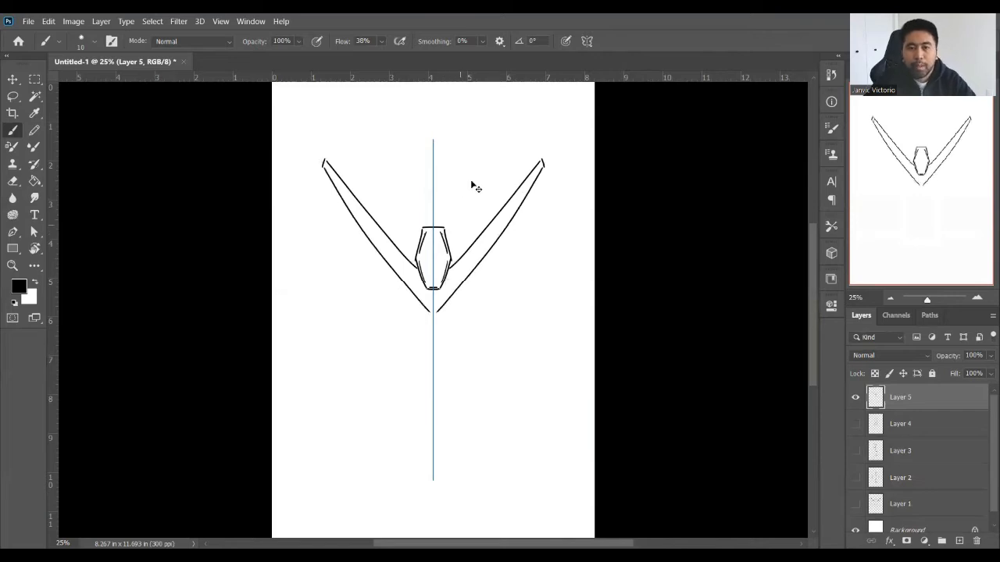
{"action": "key", "text": "ctrl+z"}
{"action": "key", "text": "z"}
{"action": "key", "text": "ctrl+z"}
{"action": "key", "text": "ctrl+z"}
{"action": "left_click", "coordinate": [530, 193]}
{"action": "key", "text": "ctrl+minus"}
{"action": "key", "text": "ctrl+minus"}
{"action": "key", "text": "ctrl+minus"}
{"action": "key", "text": "ctrl+minus"}
{"action": "key", "text": "ctrl+minus"}
{"action": "key", "text": "ctrl+minus"}
{"action": "scroll", "coordinate": [497, 233], "scroll_direction": "up", "scroll_amount": 1}
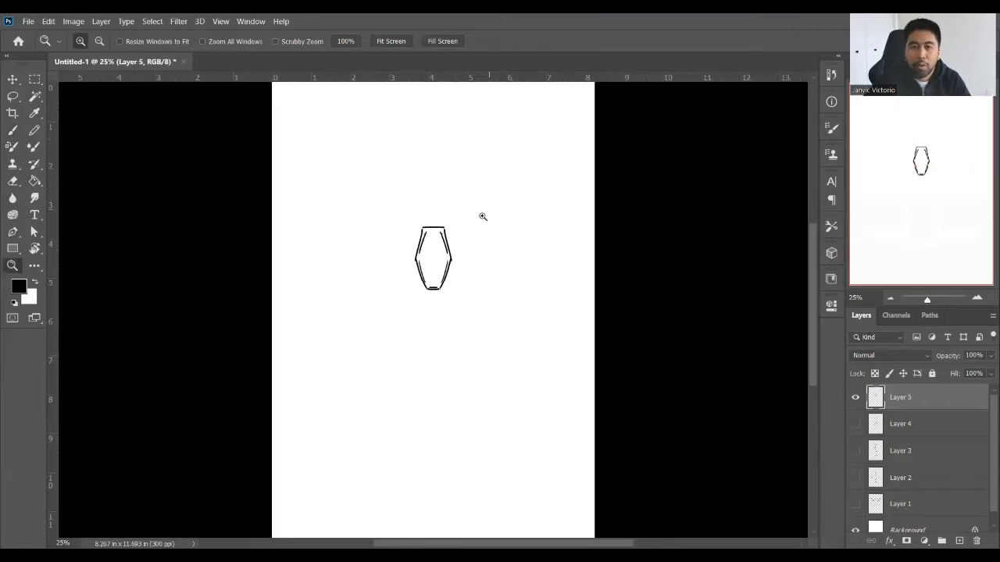
- Draw the mirrored V-shaped fins with the Brush tool, with notched tips and lower edges meeting the crest's base
{"action": "left_click", "coordinate": [13, 130]}
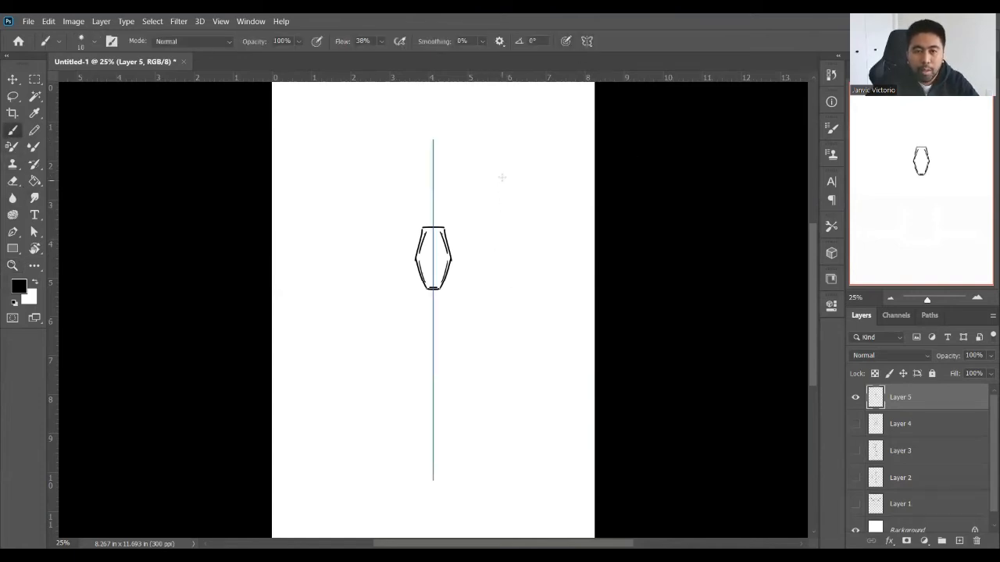
{"action": "left_click_drag", "start_coordinate": [482, 195], "coordinate": [471, 207]}
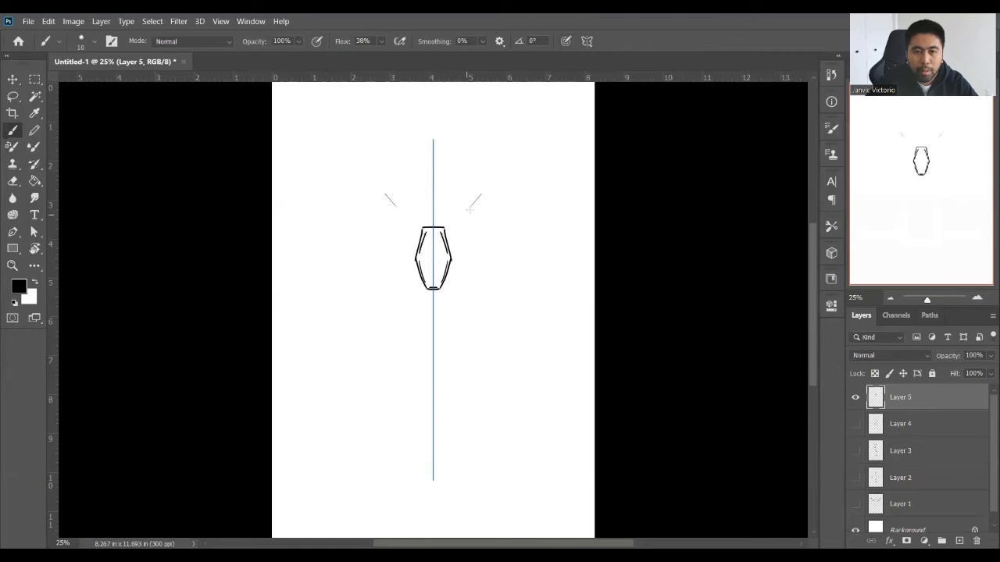
{"action": "key", "text": "ctrl+z"}
{"action": "key", "text": "ctrl+z"}
{"action": "mouse_move", "coordinate": [528, 151]}
{"action": "left_mouse_down"}
{"action": "mouse_move", "coordinate": [443, 239]}
{"action": "mouse_move", "coordinate": [467, 238]}
{"action": "mouse_move", "coordinate": [553, 161]}
{"action": "mouse_move", "coordinate": [437, 288]}
{"action": "left_mouse_up"}
{"action": "key", "text": "ctrl+z"}
{"action": "left_click_drag", "start_coordinate": [554, 160], "coordinate": [437, 289]}
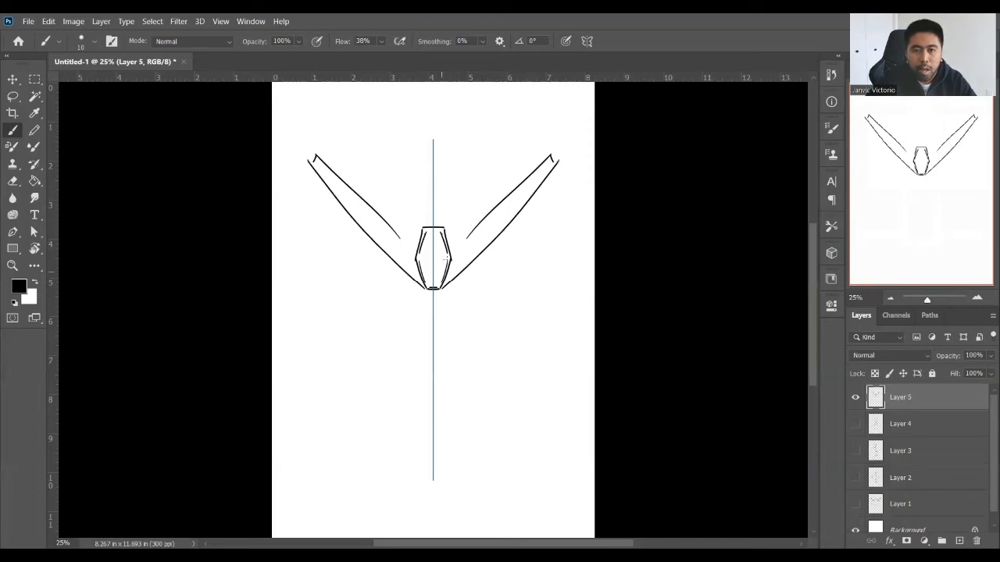
- Extend the fins' upper edges inward until they nearly reach the sides of the crest
{"action": "left_click_drag", "start_coordinate": [548, 159], "coordinate": [452, 255]}
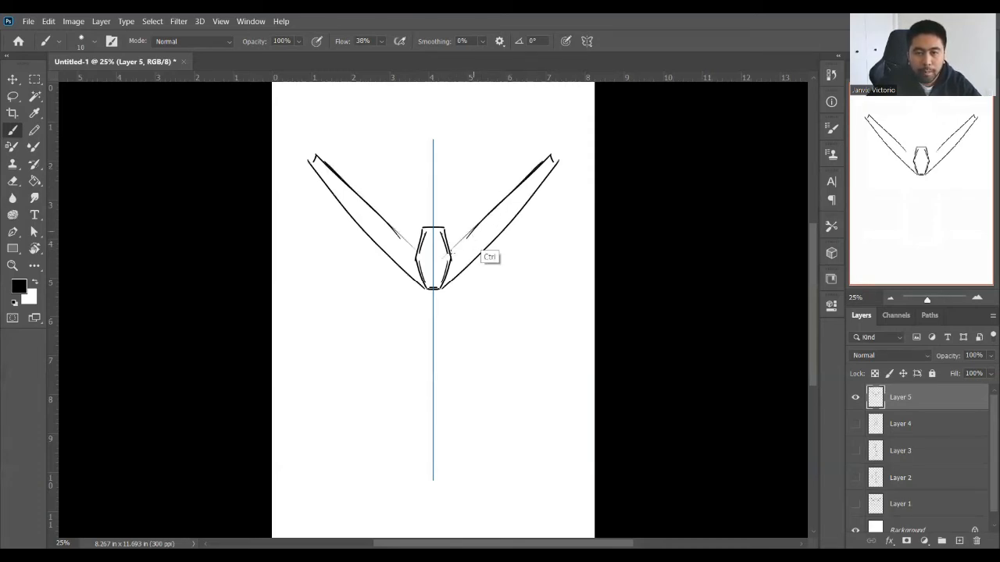
{"action": "left_click_drag", "start_coordinate": [517, 192], "coordinate": [453, 250]}
{"action": "key", "text": "ctrl+z"}
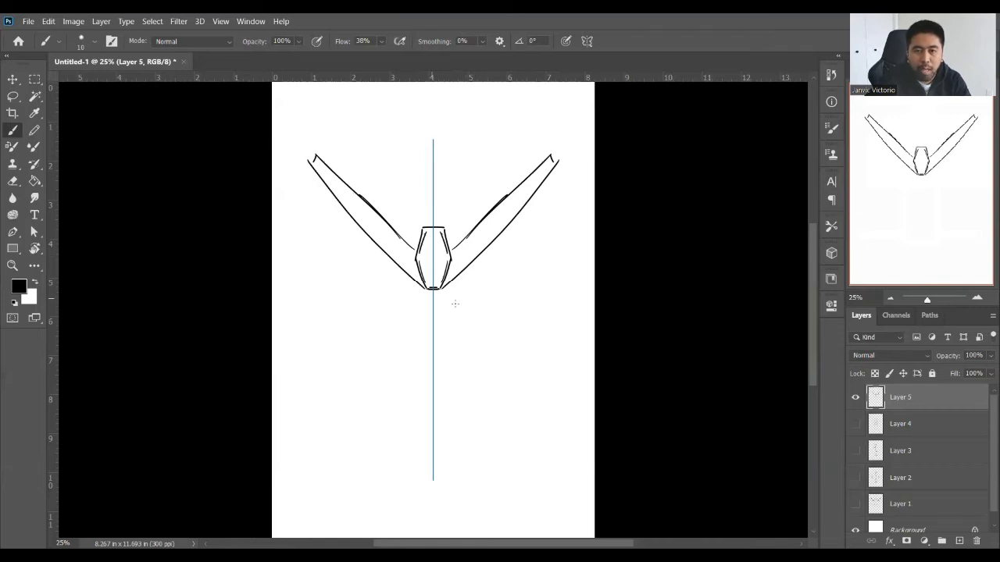
- Try to draw a wide mask outline below the fins, with flat upper edges and angled lower sides
{"action": "key", "text": "z"}
{"action": "mouse_move", "coordinate": [487, 253]}
{"action": "left_mouse_down"}
{"action": "mouse_move", "coordinate": [501, 258]}
{"action": "mouse_move", "coordinate": [498, 270]}
{"action": "left_mouse_up"}
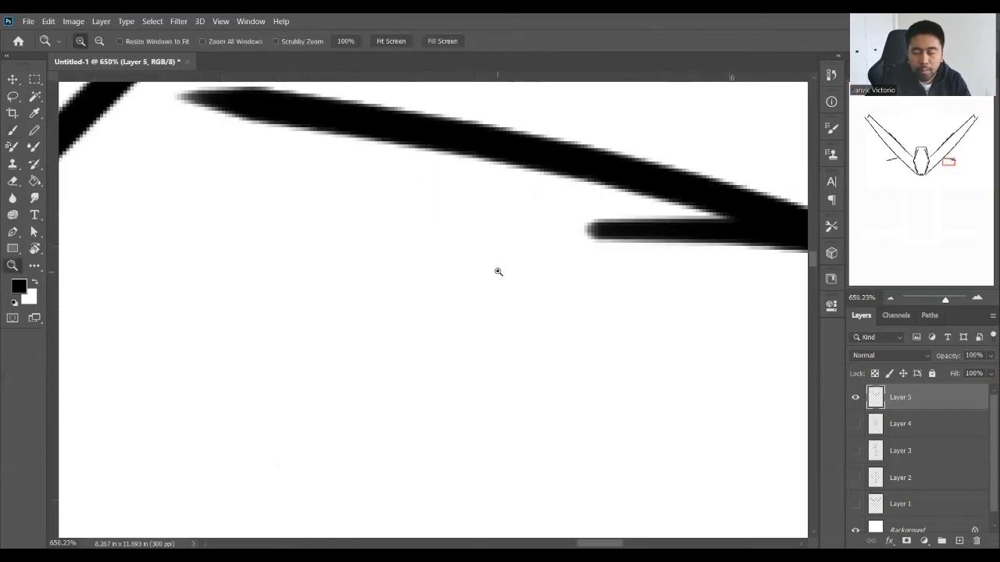
{"action": "key", "text": "ctrl+minus"}
{"action": "key", "text": "ctrl+minus"}
{"action": "key", "text": "ctrl+minus"}
{"action": "key", "text": "ctrl+minus"}
{"action": "key", "text": "ctrl+minus"}
{"action": "key", "text": "ctrl+minus"}
{"action": "key", "text": "ctrl+minus"}
{"action": "key", "text": "ctrl+minus"}
{"action": "key", "text": "ctrl+minus"}
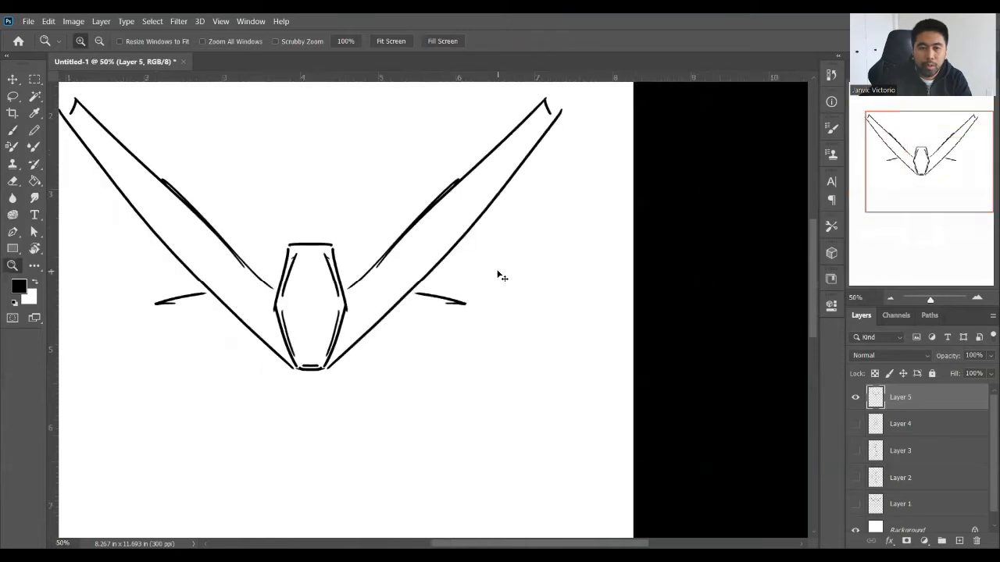
{"action": "key", "text": "ctrl+minus"}
{"action": "key", "text": "ctrl+plus"}
{"action": "left_click_drag", "start_coordinate": [259, 356], "coordinate": [310, 291]}
{"action": "key", "text": "b"}
{"action": "mouse_move", "coordinate": [503, 246]}
{"action": "left_mouse_down"}
{"action": "mouse_move", "coordinate": [497, 276]}
{"action": "mouse_move", "coordinate": [463, 295]}
{"action": "left_mouse_up"}
{"action": "key", "text": "ctrl+z"}
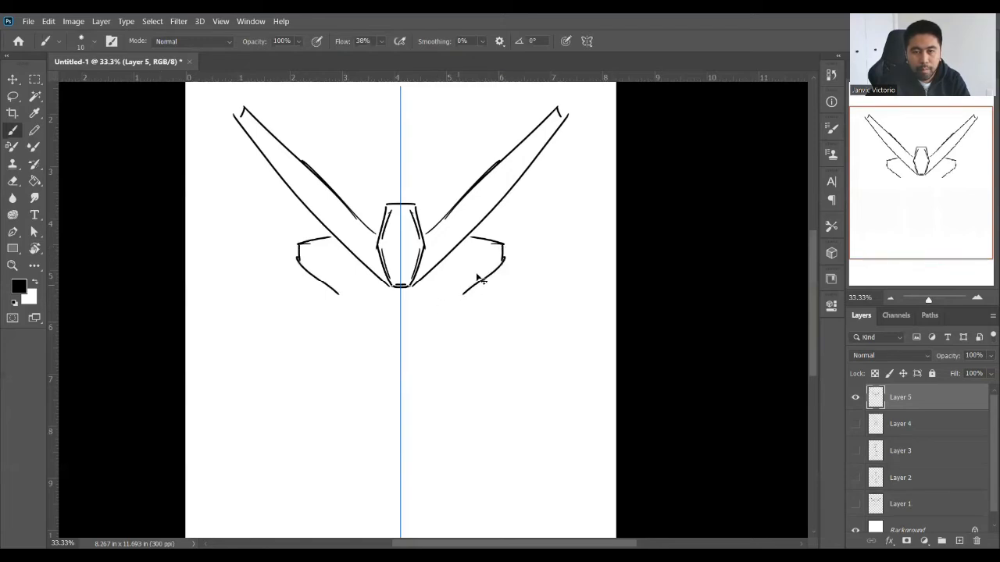
{"action": "key", "text": "ctrl+z"}
- Draw a narrower mask outline under the fins, with short vertical sides and angled lower edges joined below the crest
{"action": "left_click_drag", "start_coordinate": [491, 245], "coordinate": [451, 300]}
{"action": "key", "text": "ctrl+z"}
{"action": "mouse_move", "coordinate": [490, 266]}
{"action": "left_mouse_down"}
{"action": "mouse_move", "coordinate": [426, 315]}
{"action": "mouse_move", "coordinate": [449, 307]}
{"action": "left_mouse_up"}
{"action": "mouse_move", "coordinate": [452, 305]}
{"action": "left_mouse_down"}
{"action": "mouse_move", "coordinate": [400, 305]}
{"action": "mouse_move", "coordinate": [400, 315]}
{"action": "left_mouse_up"}
{"action": "key", "text": "ctrl+z"}
{"action": "key", "text": "ctrl+z"}
- Draw slanted eyes inside the mask on both sides of the crest, redrawing their lower edges and inner corners
{"action": "mouse_move", "coordinate": [471, 259]}
{"action": "left_mouse_down"}
{"action": "mouse_move", "coordinate": [441, 282]}
{"action": "mouse_move", "coordinate": [474, 260]}
{"action": "mouse_move", "coordinate": [463, 282]}
{"action": "mouse_move", "coordinate": [433, 288]}
{"action": "left_mouse_up"}
{"action": "key", "text": "ctrl+z"}
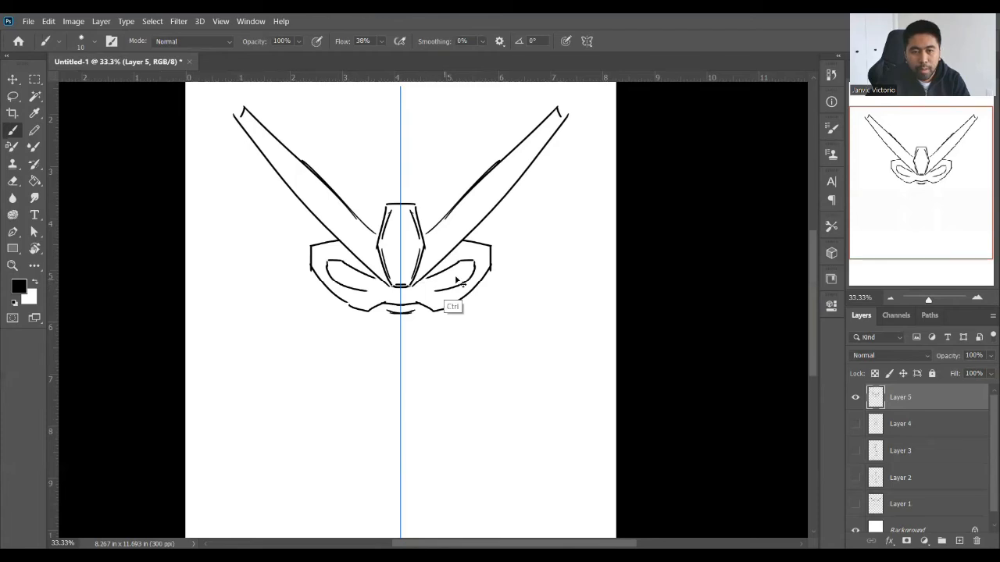
{"action": "key", "text": "ctrl+z"}
{"action": "left_click_drag", "start_coordinate": [473, 261], "coordinate": [435, 290]}
{"action": "key", "text": "ctrl+z"}
{"action": "mouse_move", "coordinate": [474, 263]}
{"action": "left_mouse_down"}
{"action": "mouse_move", "coordinate": [435, 288]}
{"action": "mouse_move", "coordinate": [423, 283]}
{"action": "left_mouse_up"}
{"action": "key", "text": "ctrl+z"}
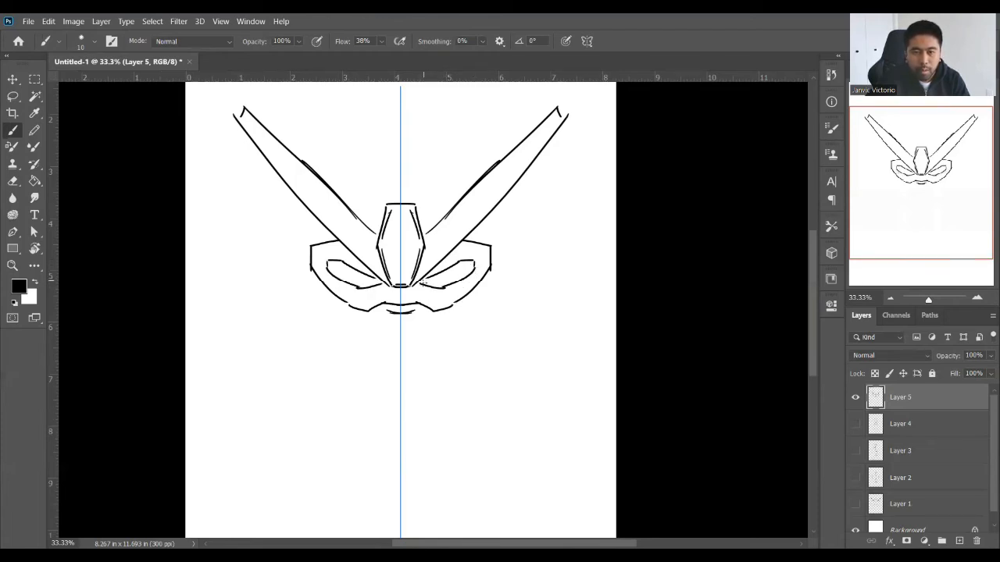
{"action": "key", "text": "ctrl+z"}
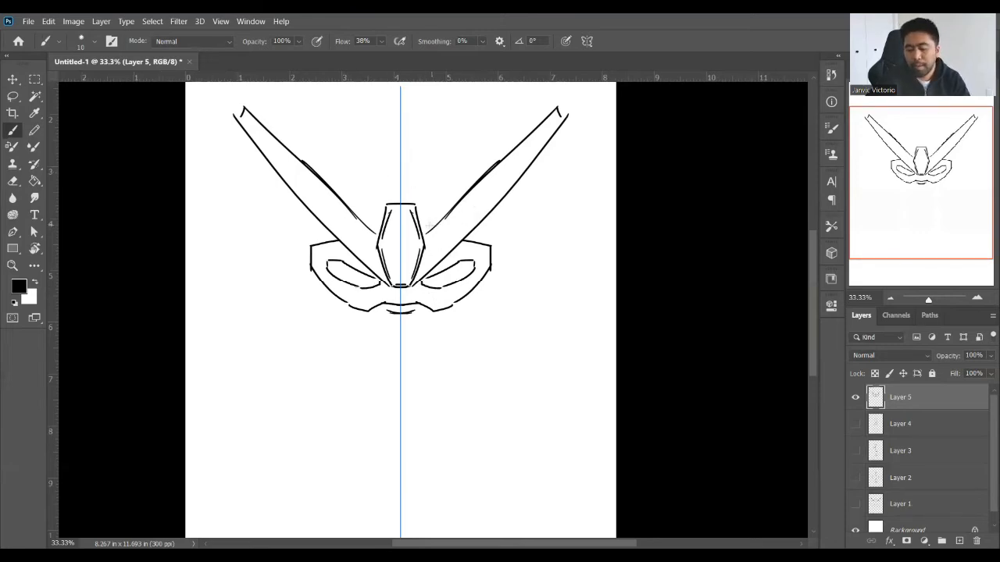
- Draw a straight inner line along each fin, from about its middle to the widest point of the crest
{"action": "left_click_drag", "start_coordinate": [428, 277], "coordinate": [424, 316]}
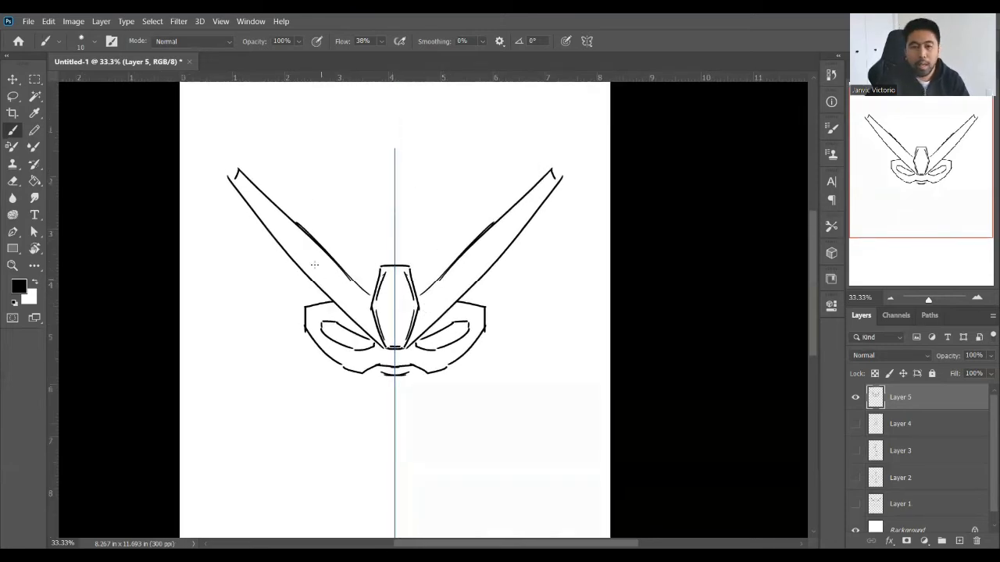
{"action": "left_click_drag", "start_coordinate": [303, 239], "coordinate": [382, 319]}
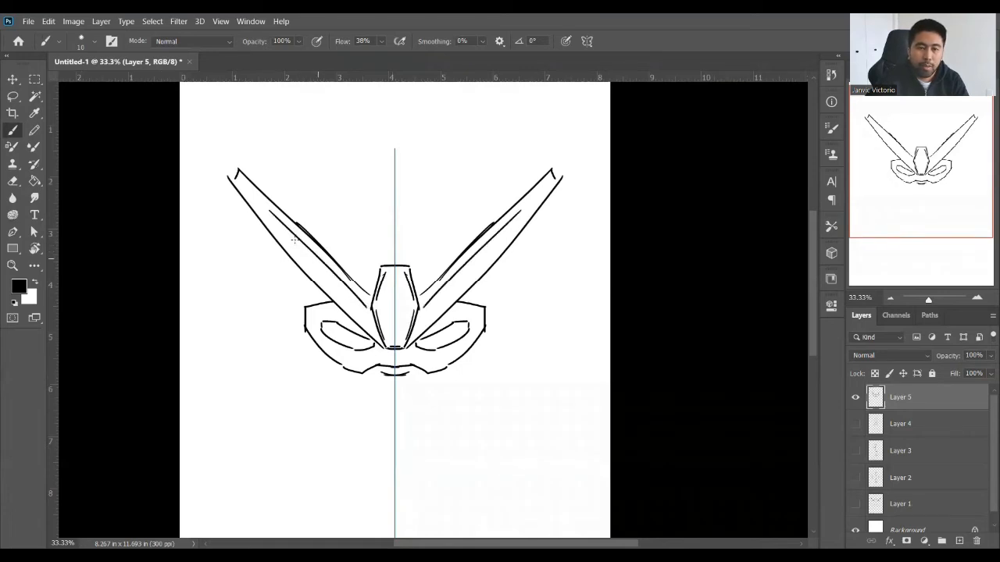
{"action": "key", "text": "ctrl+z"}
{"action": "left_click_drag", "start_coordinate": [283, 223], "coordinate": [371, 310]}
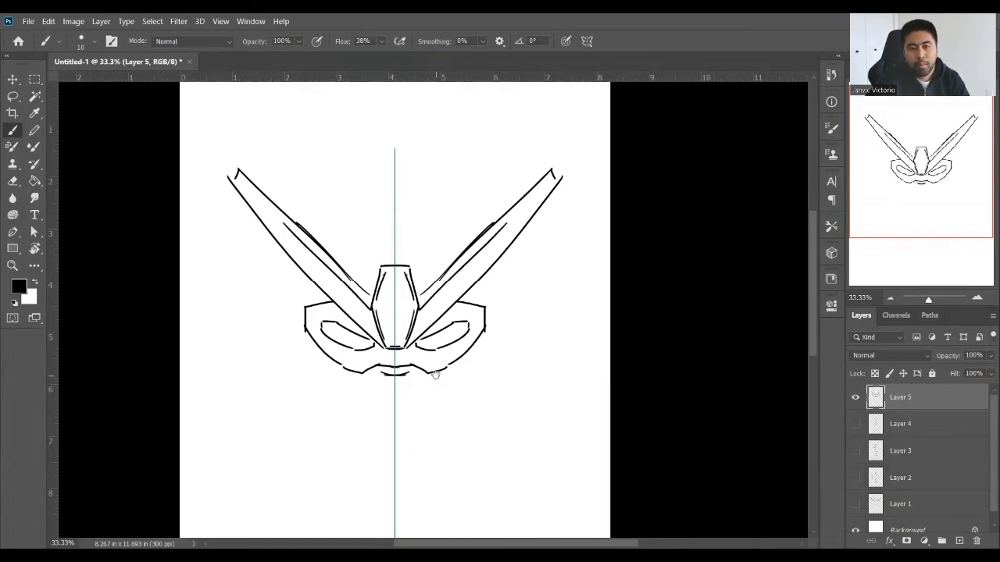
- Draw a second contour just outside the mask's vertical sides and lower edges, redrawing the lower curves farther out
{"action": "scroll", "coordinate": [433, 377], "scroll_direction": "down", "scroll_amount": 2}
{"action": "mouse_move", "coordinate": [484, 280]}
{"action": "left_mouse_down"}
{"action": "mouse_move", "coordinate": [494, 281]}
{"action": "mouse_move", "coordinate": [491, 305]}
{"action": "mouse_move", "coordinate": [448, 342]}
{"action": "left_mouse_up"}
{"action": "key", "text": "ctrl+z"}
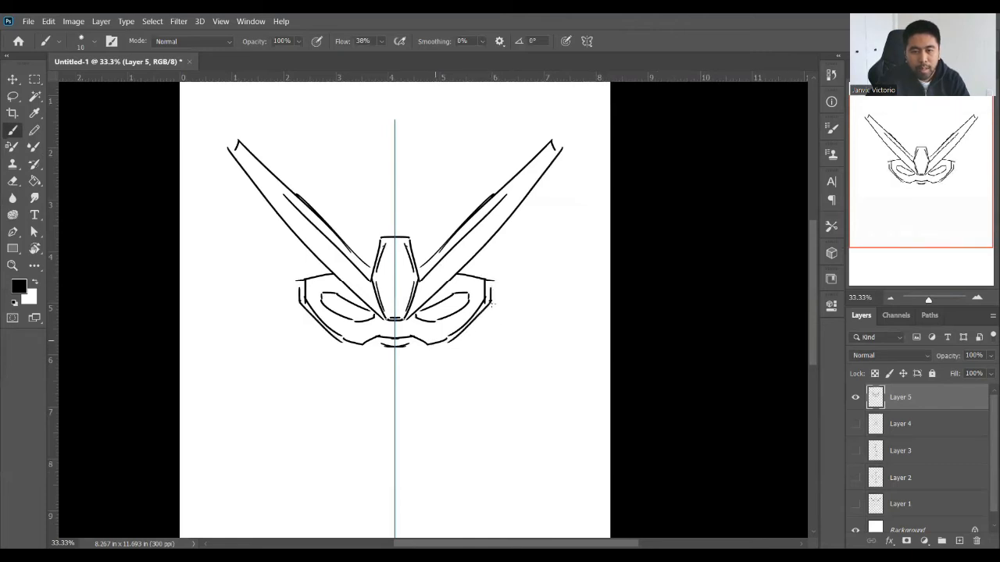
{"action": "key", "text": "ctrl+z"}
{"action": "left_click_drag", "start_coordinate": [491, 304], "coordinate": [439, 344]}
{"action": "key", "text": "ctrl+z"}
{"action": "left_click_drag", "start_coordinate": [484, 318], "coordinate": [426, 353]}
{"action": "left_click_drag", "start_coordinate": [493, 380], "coordinate": [498, 340]}
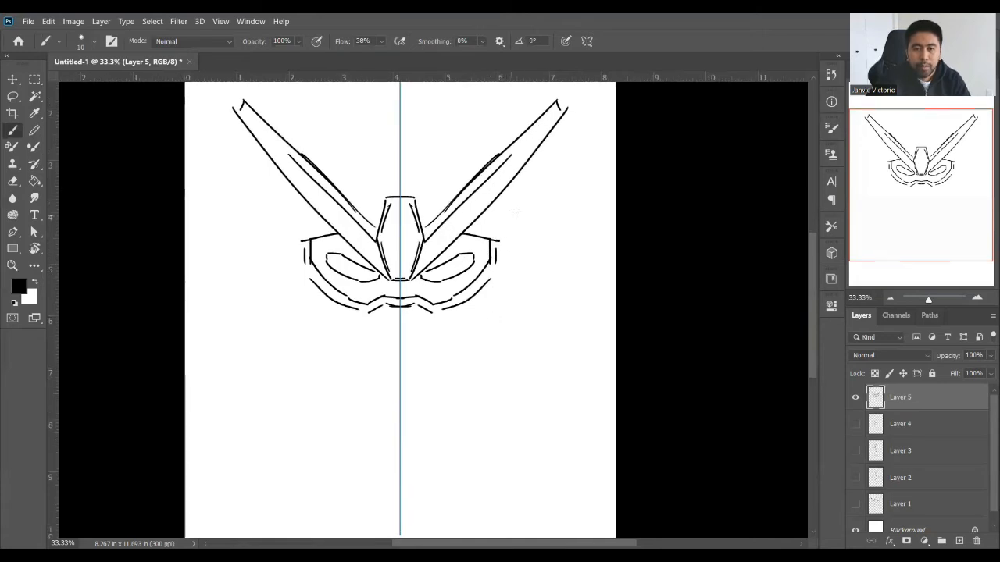
{"action": "left_click_drag", "start_coordinate": [500, 250], "coordinate": [498, 260]}
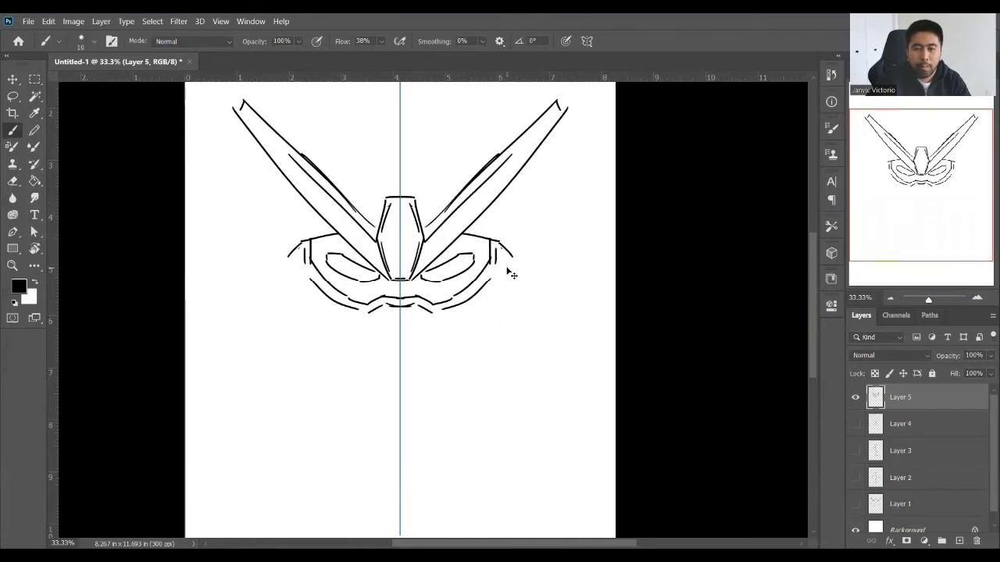
- Draw the curved jaw lines below the mask, tapering inward toward the chin
{"action": "left_click_drag", "start_coordinate": [442, 328], "coordinate": [407, 404]}
{"action": "key", "text": "ctrl+z"}
{"action": "left_click_drag", "start_coordinate": [442, 329], "coordinate": [419, 398]}
{"action": "key", "text": "ctrl+z"}
{"action": "mouse_move", "coordinate": [445, 328]}
{"action": "left_mouse_down"}
{"action": "mouse_move", "coordinate": [403, 399]}
{"action": "mouse_move", "coordinate": [400, 438]}
{"action": "left_mouse_up"}
- Draw a narrow, tapering chin piece on the symmetry axis with a thin slit in its lower half
{"action": "key", "text": "ctrl+z"}
{"action": "key", "text": "ctrl+z"}
{"action": "key", "text": "ctrl+z"}
{"action": "key", "text": "ctrl+z"}
{"action": "left_click_drag", "start_coordinate": [393, 396], "coordinate": [397, 431]}
{"action": "key", "text": "ctrl+z"}
{"action": "left_click_drag", "start_coordinate": [399, 395], "coordinate": [400, 426]}
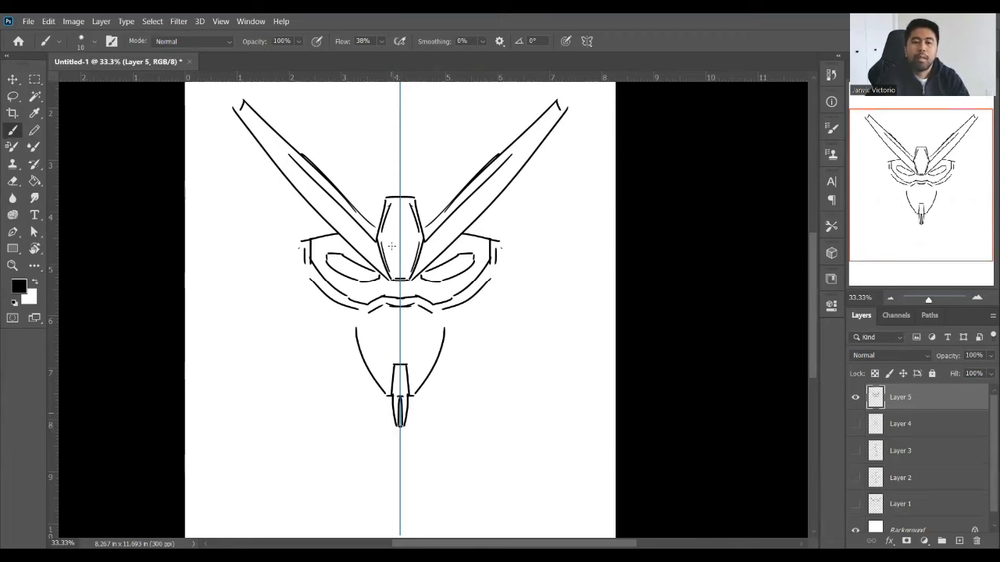
- Draw two small stacked horizontal vents on the symmetry axis between the mask and the chin piece
{"action": "mouse_move", "coordinate": [400, 321]}
{"action": "left_mouse_down"}
{"action": "mouse_move", "coordinate": [413, 318]}
{"action": "mouse_move", "coordinate": [400, 323]}
{"action": "mouse_move", "coordinate": [399, 338]}
{"action": "left_mouse_up"}
{"action": "key", "text": "ctrl+z"}
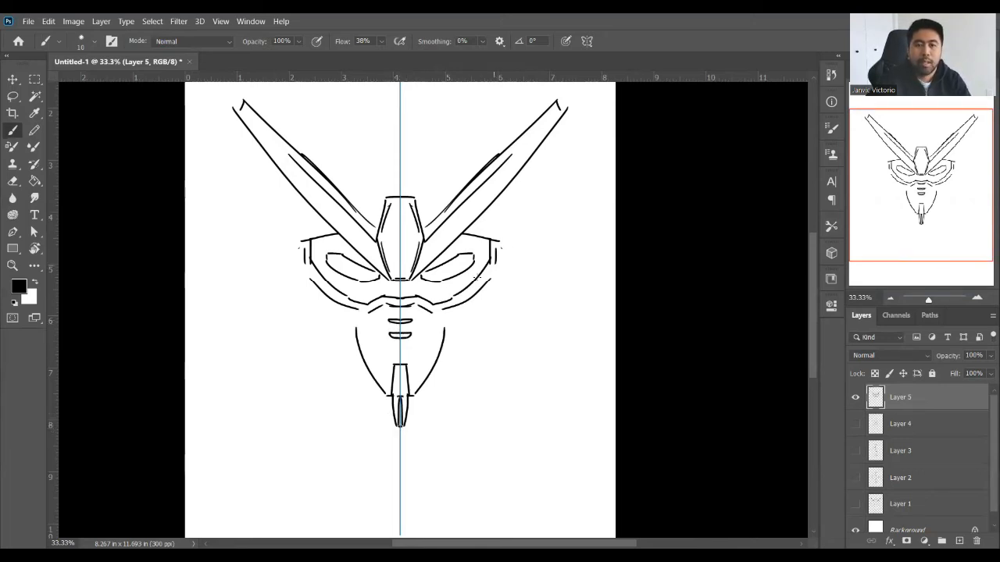
{"action": "scroll", "coordinate": [463, 351], "scroll_direction": "up", "scroll_amount": 2}
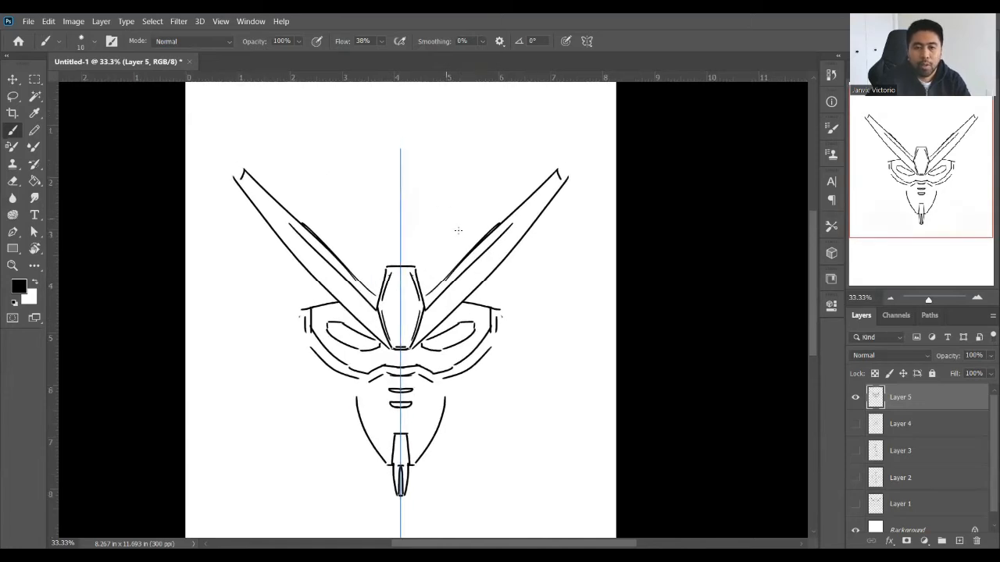
- Draw a small round vent with inner rings above each antenna and enclose it in a curved housing that is open at the bottom
{"action": "mouse_move", "coordinate": [462, 185]}
{"action": "left_mouse_down"}
{"action": "mouse_move", "coordinate": [472, 192]}
{"action": "mouse_move", "coordinate": [451, 211]}
{"action": "mouse_move", "coordinate": [461, 207]}
{"action": "left_mouse_up"}
{"action": "key", "text": "ctrl+z"}
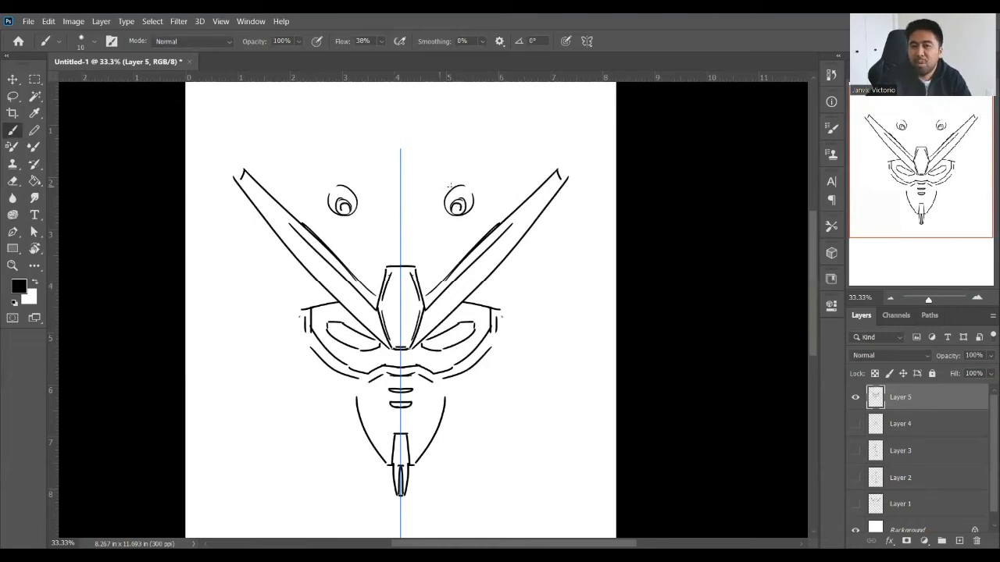
{"action": "left_click_drag", "start_coordinate": [474, 171], "coordinate": [476, 212]}
{"action": "left_click_drag", "start_coordinate": [451, 160], "coordinate": [474, 210]}
{"action": "mouse_move", "coordinate": [452, 158]}
{"action": "left_mouse_down"}
{"action": "mouse_move", "coordinate": [490, 211]}
{"action": "mouse_move", "coordinate": [489, 227]}
{"action": "mouse_move", "coordinate": [496, 218]}
{"action": "mouse_move", "coordinate": [478, 196]}
{"action": "mouse_move", "coordinate": [500, 212]}
{"action": "left_mouse_up"}
{"action": "key", "text": "ctrl+z"}
{"action": "key", "text": "ctrl+z"}
- Draw curved helmet contours from the vent housings down to the antennas, with a small outer bump on each side
{"action": "left_click_drag", "start_coordinate": [475, 177], "coordinate": [496, 223]}
{"action": "key", "text": "ctrl+z"}
{"action": "key", "text": "ctrl+z"}
{"action": "mouse_move", "coordinate": [475, 178]}
{"action": "left_mouse_down"}
{"action": "mouse_move", "coordinate": [494, 213]}
{"action": "mouse_move", "coordinate": [494, 198]}
{"action": "left_mouse_up"}
{"action": "key", "text": "ctrl+z"}
{"action": "mouse_move", "coordinate": [508, 211]}
{"action": "left_mouse_down"}
{"action": "mouse_move", "coordinate": [489, 198]}
{"action": "mouse_move", "coordinate": [495, 232]}
{"action": "left_mouse_up"}
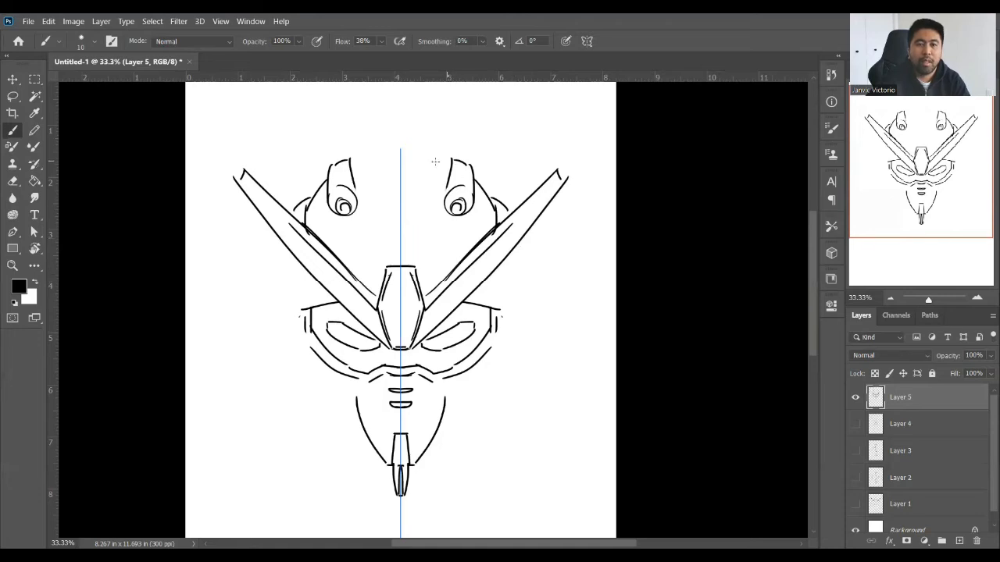
- Draw the helmet's dome from the vent housings to the center and raise a narrow crest outline above it
{"action": "mouse_move", "coordinate": [450, 161]}
{"action": "left_mouse_down"}
{"action": "mouse_move", "coordinate": [413, 147]}
{"action": "mouse_move", "coordinate": [421, 120]}
{"action": "mouse_move", "coordinate": [417, 153]}
{"action": "left_mouse_up"}
{"action": "key", "text": "ctrl+z"}
{"action": "key", "text": "ctrl+z"}
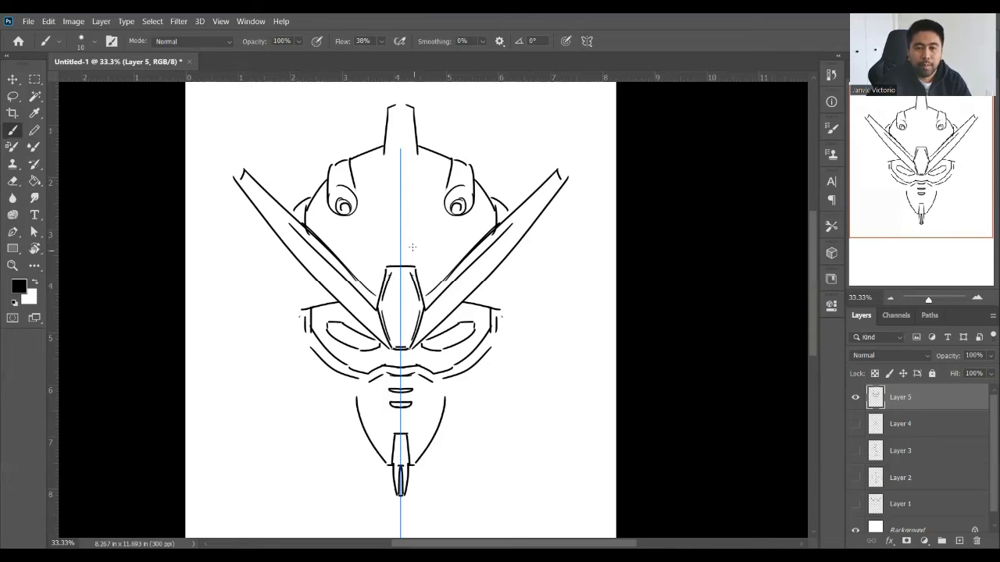
- Draw the crest's long inner edges down to the forehead piece, with short side edges where the crest meets the dome
{"action": "left_click_drag", "start_coordinate": [412, 119], "coordinate": [415, 271]}
{"action": "key", "text": "ctrl+z"}
{"action": "left_click_drag", "start_coordinate": [413, 105], "coordinate": [414, 265]}
{"action": "left_click_drag", "start_coordinate": [416, 147], "coordinate": [432, 274]}
{"action": "key", "text": "ctrl+z"}
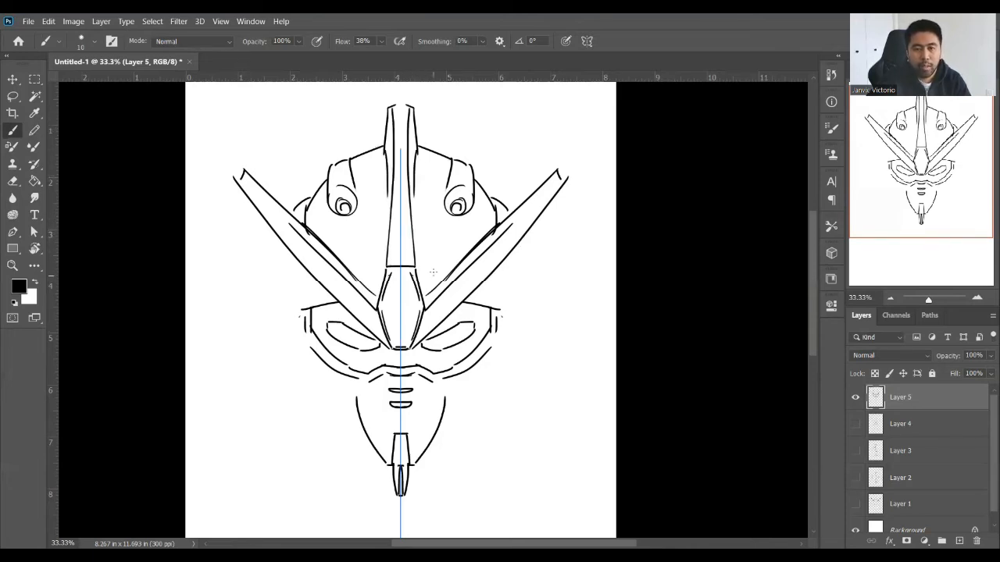
{"action": "left_click_drag", "start_coordinate": [508, 259], "coordinate": [497, 306]}
{"action": "key", "text": "ctrl+z"}
{"action": "left_click_drag", "start_coordinate": [508, 256], "coordinate": [497, 303]}
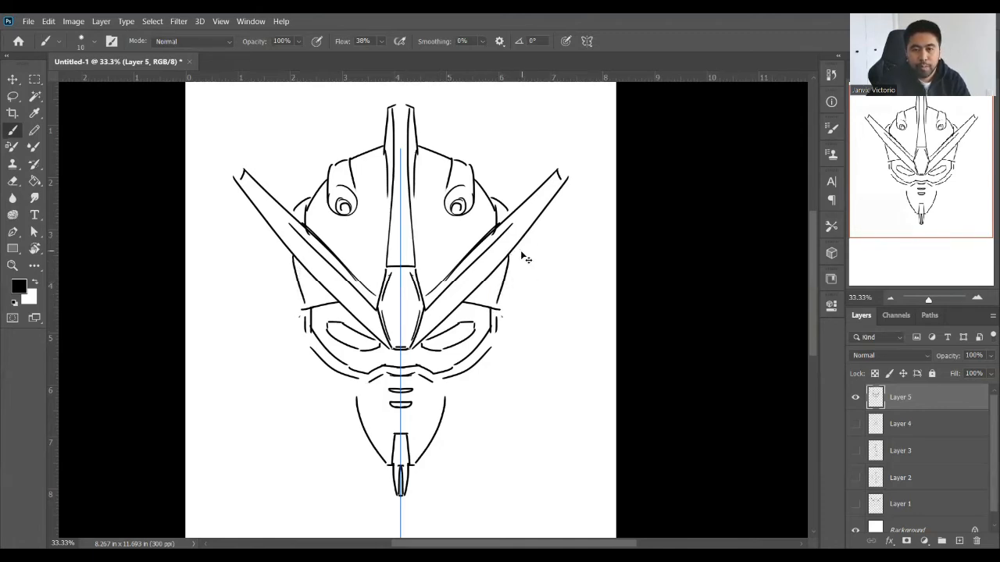
- Draw the outer contour of the cheek guards from below the antennas, tapering inward at the lower ends
{"action": "left_click_drag", "start_coordinate": [534, 365], "coordinate": [531, 241]}
{"action": "left_click_drag", "start_coordinate": [535, 364], "coordinate": [495, 425]}
{"action": "key", "text": "ctrl+z"}
{"action": "left_click_drag", "start_coordinate": [536, 362], "coordinate": [492, 427]}
- Draw the inner edges of the cheek guards as long, nearly vertical lines beside the mask
{"action": "left_click_drag", "start_coordinate": [498, 313], "coordinate": [501, 394]}
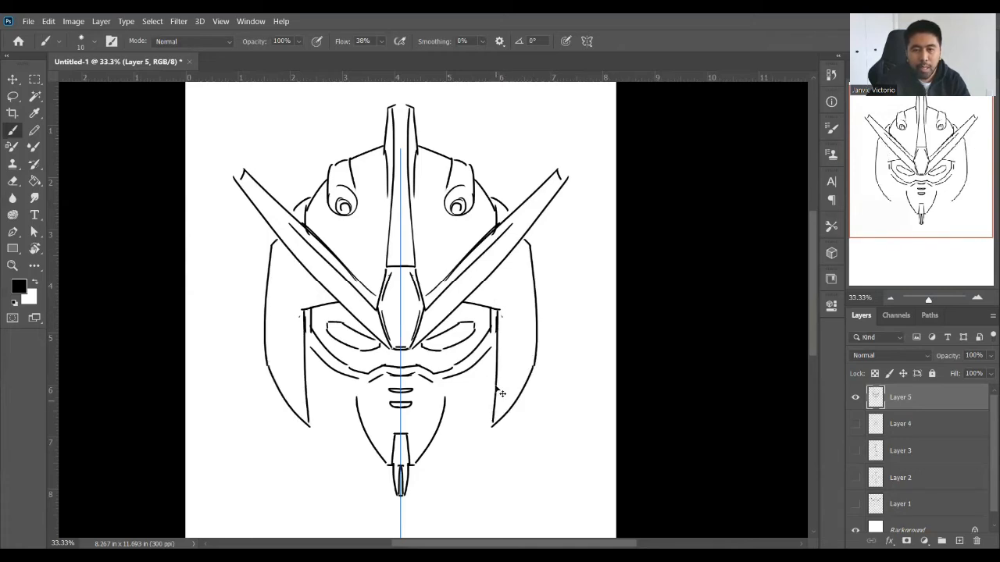
{"action": "key", "text": "ctrl+z"}
{"action": "mouse_move", "coordinate": [495, 312]}
{"action": "left_mouse_down"}
{"action": "mouse_move", "coordinate": [486, 430]}
{"action": "mouse_move", "coordinate": [439, 445]}
{"action": "left_mouse_up"}
{"action": "key", "text": "ctrl+z"}
{"action": "left_click_drag", "start_coordinate": [490, 407], "coordinate": [427, 456]}
{"action": "key", "text": "ctrl+z"}
- Draw three stacked vents inside each cheek guard, fitting the lowest one to the guard's tapering tip
{"action": "left_click_drag", "start_coordinate": [506, 312], "coordinate": [498, 372]}
{"action": "mouse_move", "coordinate": [502, 383]}
{"action": "left_mouse_down"}
{"action": "mouse_move", "coordinate": [512, 377]}
{"action": "mouse_move", "coordinate": [493, 410]}
{"action": "left_mouse_up"}
{"action": "key", "text": "ctrl+z"}
{"action": "mouse_move", "coordinate": [515, 373]}
{"action": "left_mouse_down"}
{"action": "mouse_move", "coordinate": [511, 396]}
{"action": "mouse_move", "coordinate": [495, 404]}
{"action": "left_mouse_up"}
{"action": "key", "text": "ctrl+z"}
{"action": "left_click_drag", "start_coordinate": [509, 350], "coordinate": [502, 368]}
{"action": "key", "text": "ctrl+z"}
{"action": "key", "text": "ctrl+z"}
{"action": "key", "text": "ctrl+z"}
{"action": "key", "text": "ctrl+z"}
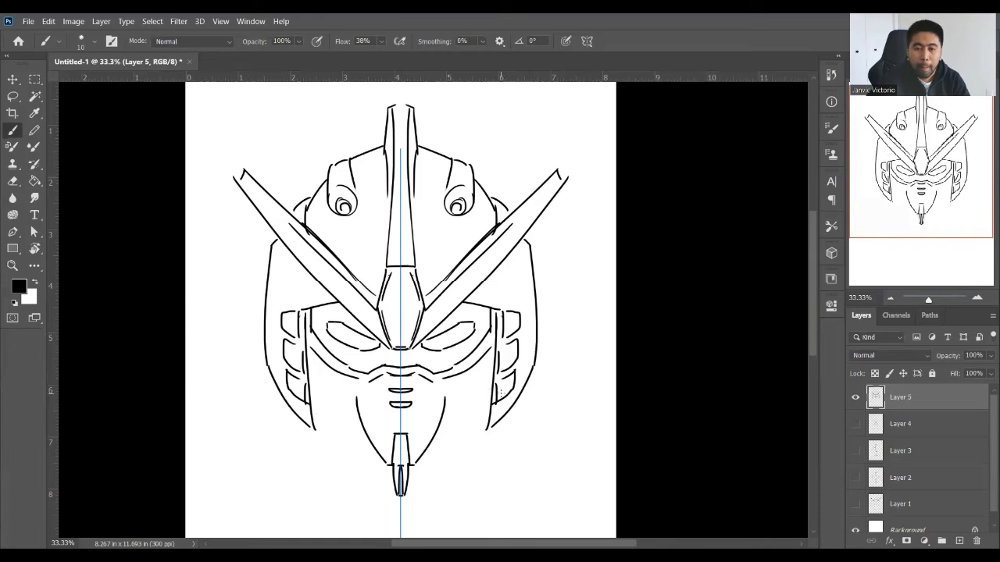
{"action": "left_click_drag", "start_coordinate": [515, 374], "coordinate": [490, 407]}
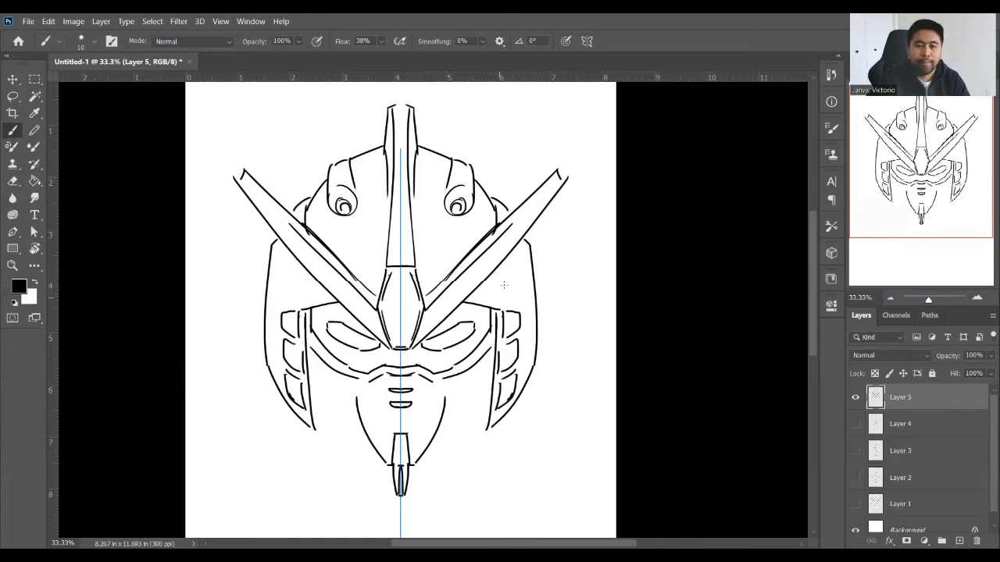
- Draw two panel lines on each side of the helmet between the antennas and the cheek guard vents
{"action": "left_click_drag", "start_coordinate": [502, 263], "coordinate": [496, 300]}
{"action": "left_click_drag", "start_coordinate": [521, 244], "coordinate": [512, 308]}
{"action": "key", "text": "ctrl+z"}
{"action": "mouse_move", "coordinate": [522, 242]}
{"action": "left_mouse_down"}
{"action": "mouse_move", "coordinate": [520, 303]}
{"action": "mouse_move", "coordinate": [538, 346]}
{"action": "mouse_move", "coordinate": [536, 290]}
{"action": "left_mouse_up"}
- Erase the middle of the cheek guards' outer contour and redraw it slightly farther inward
{"action": "key", "text": "e"}
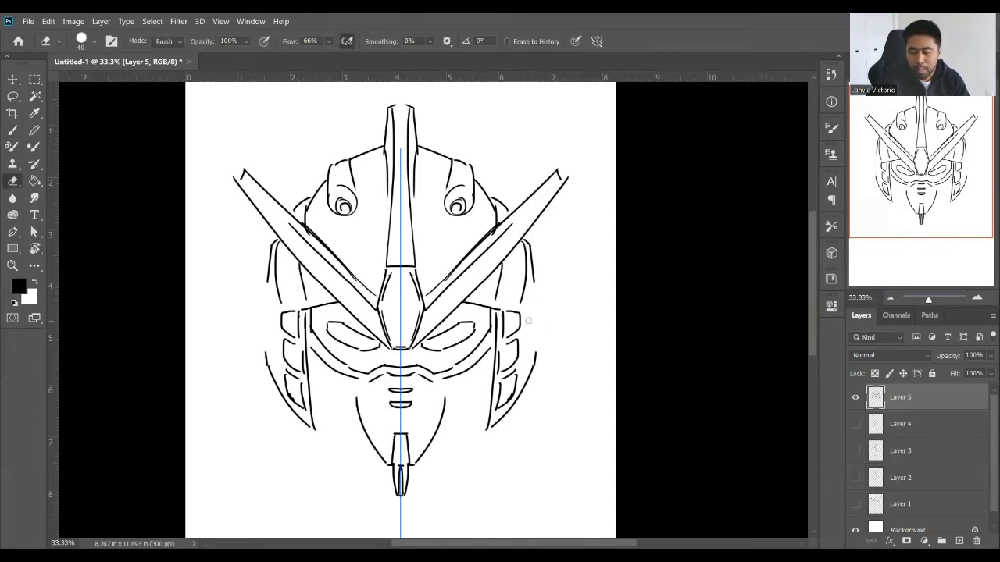
{"action": "key", "text": "b"}
{"action": "left_click_drag", "start_coordinate": [532, 275], "coordinate": [534, 364]}
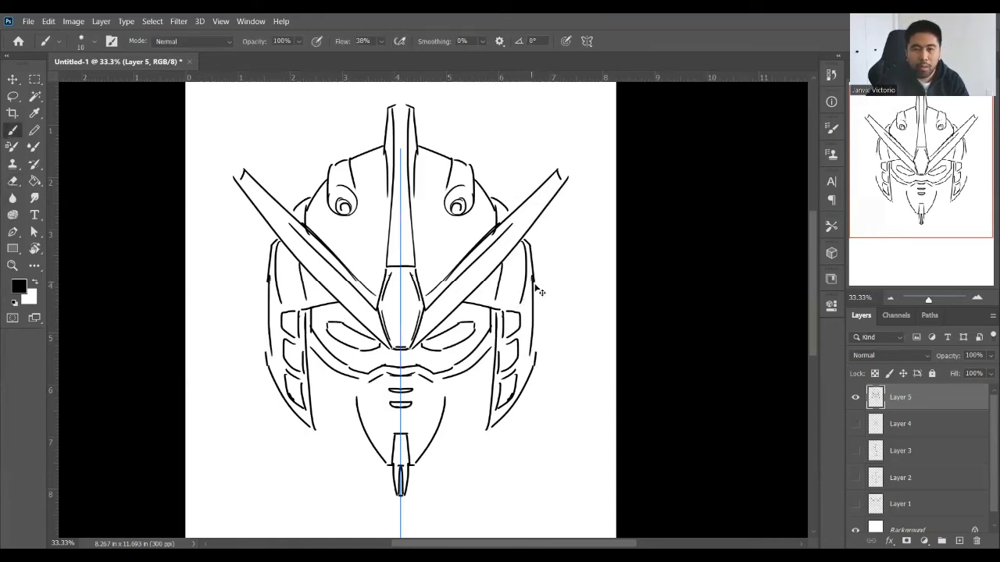
{"action": "left_click_drag", "start_coordinate": [534, 267], "coordinate": [553, 354]}
{"action": "key", "text": "ctrl+z"}
{"action": "mouse_move", "coordinate": [534, 267]}
{"action": "left_mouse_down"}
{"action": "mouse_move", "coordinate": [557, 344]}
{"action": "mouse_move", "coordinate": [535, 367]}
{"action": "left_mouse_up"}
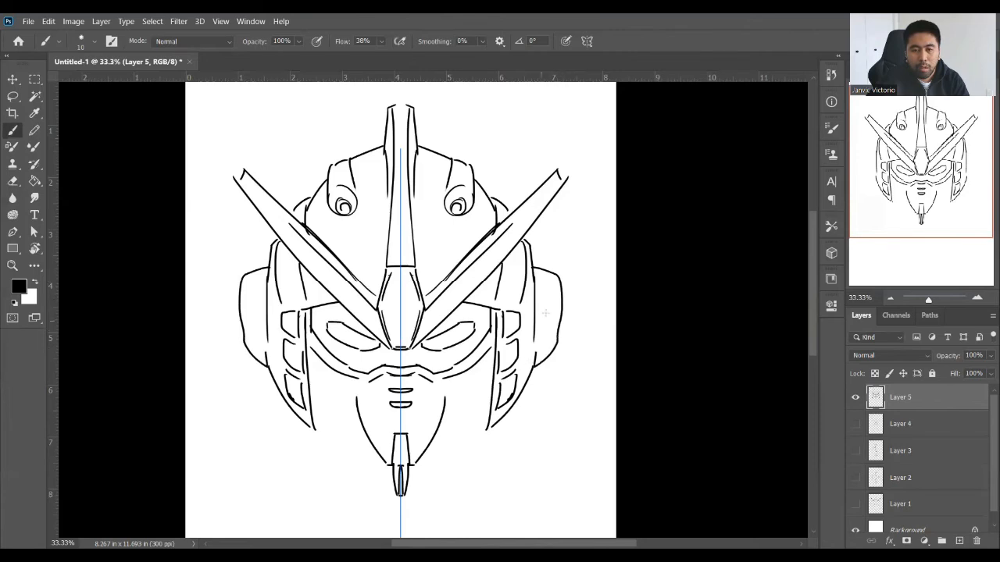
{"action": "key", "text": "ctrl+z"}
{"action": "mouse_move", "coordinate": [535, 269]}
{"action": "left_mouse_down"}
{"action": "mouse_move", "coordinate": [557, 290]}
{"action": "mouse_move", "coordinate": [555, 337]}
{"action": "left_mouse_up"}
{"action": "mouse_move", "coordinate": [556, 332]}
{"action": "left_mouse_down"}
{"action": "mouse_move", "coordinate": [535, 365]}
{"action": "mouse_move", "coordinate": [534, 353]}
{"action": "left_mouse_up"}
{"action": "key", "text": "ctrl+z"}
{"action": "key", "text": "ctrl+z"}
{"action": "key", "text": "ctrl+z"}
- Draw narrow ear covers with a double outer edge along the outside of the cheek guards
{"action": "mouse_move", "coordinate": [535, 269]}
{"action": "left_mouse_down"}
{"action": "mouse_move", "coordinate": [563, 267]}
{"action": "mouse_move", "coordinate": [556, 273]}
{"action": "left_mouse_up"}
{"action": "key", "text": "ctrl+z"}
{"action": "left_click_drag", "start_coordinate": [555, 270], "coordinate": [551, 351]}
{"action": "key", "text": "ctrl+z"}
{"action": "mouse_move", "coordinate": [556, 272]}
{"action": "left_mouse_down"}
{"action": "mouse_move", "coordinate": [546, 357]}
{"action": "mouse_move", "coordinate": [532, 366]}
{"action": "mouse_move", "coordinate": [547, 354]}
{"action": "left_mouse_up"}
{"action": "key", "text": "ctrl+z"}
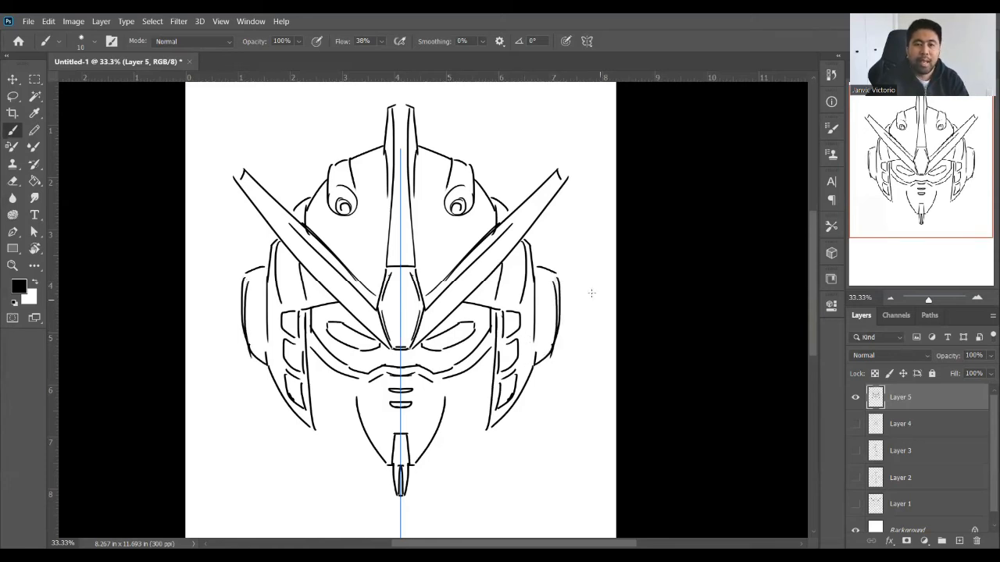
- Draw jagged lower face guards beside the jaw, then add neck, shoulder and angled collar lines beneath the head
{"action": "mouse_move", "coordinate": [470, 429]}
{"action": "left_mouse_down"}
{"action": "mouse_move", "coordinate": [490, 398]}
{"action": "mouse_move", "coordinate": [480, 406]}
{"action": "mouse_move", "coordinate": [485, 341]}
{"action": "mouse_move", "coordinate": [479, 416]}
{"action": "mouse_move", "coordinate": [466, 395]}
{"action": "mouse_move", "coordinate": [433, 406]}
{"action": "left_mouse_up"}
{"action": "key", "text": "ctrl+z"}
{"action": "key", "text": "ctrl+z"}
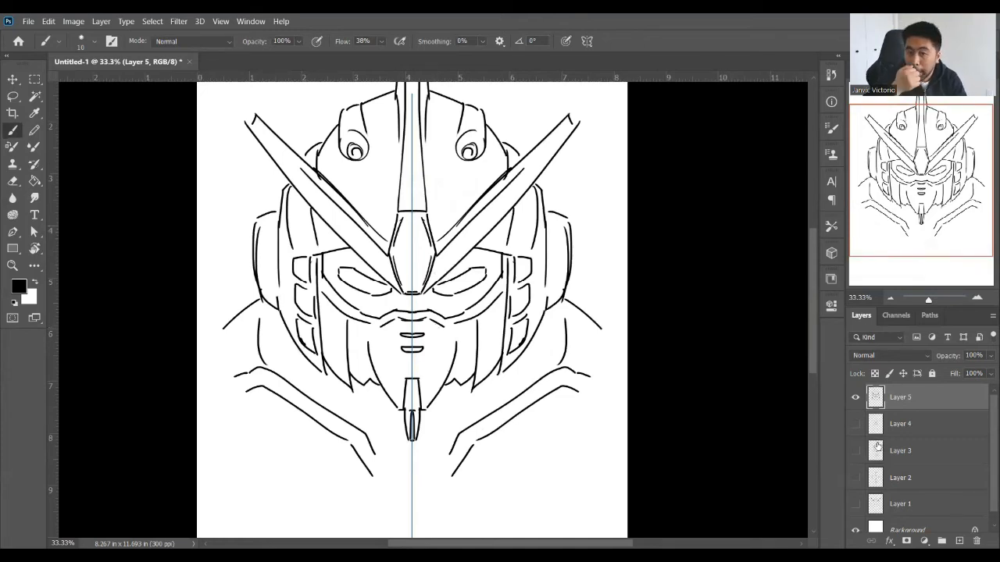
- Hide the robot head's layer, Layer 5, and add a new empty layer above it
{"action": "left_click", "coordinate": [855, 400]}
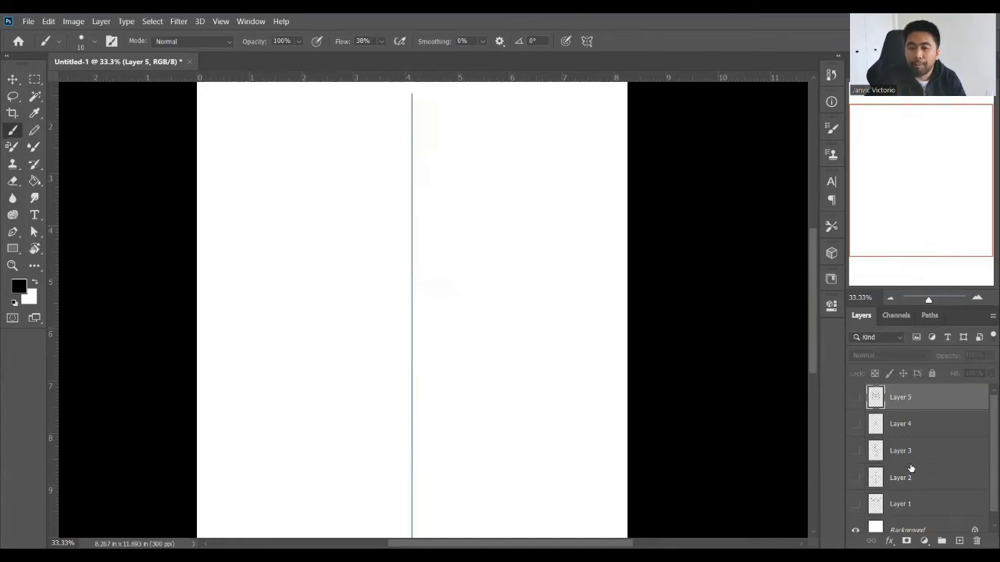
{"action": "left_click", "coordinate": [959, 540]}
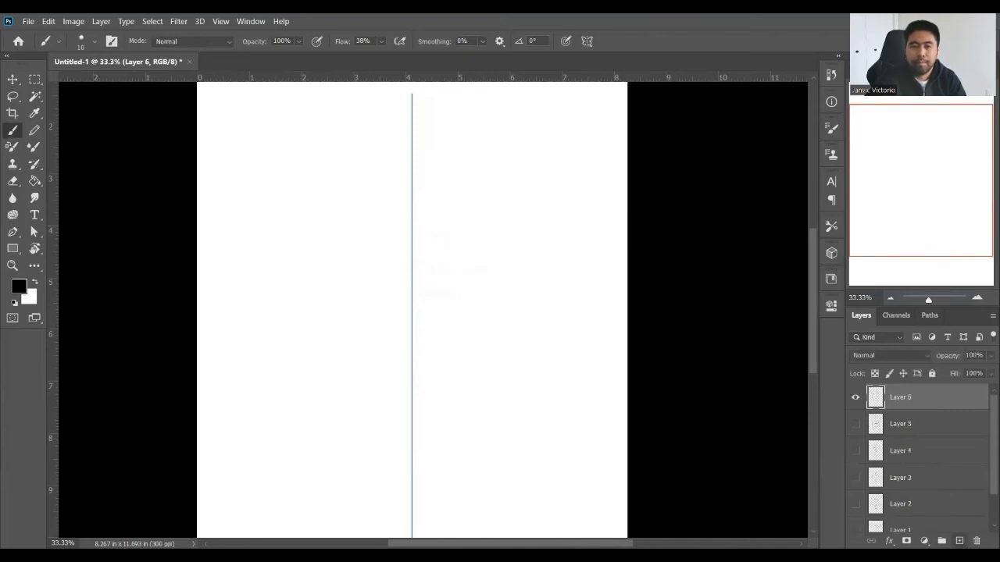
{"action": "left_click_drag", "start_coordinate": [457, 277], "coordinate": [458, 306]}
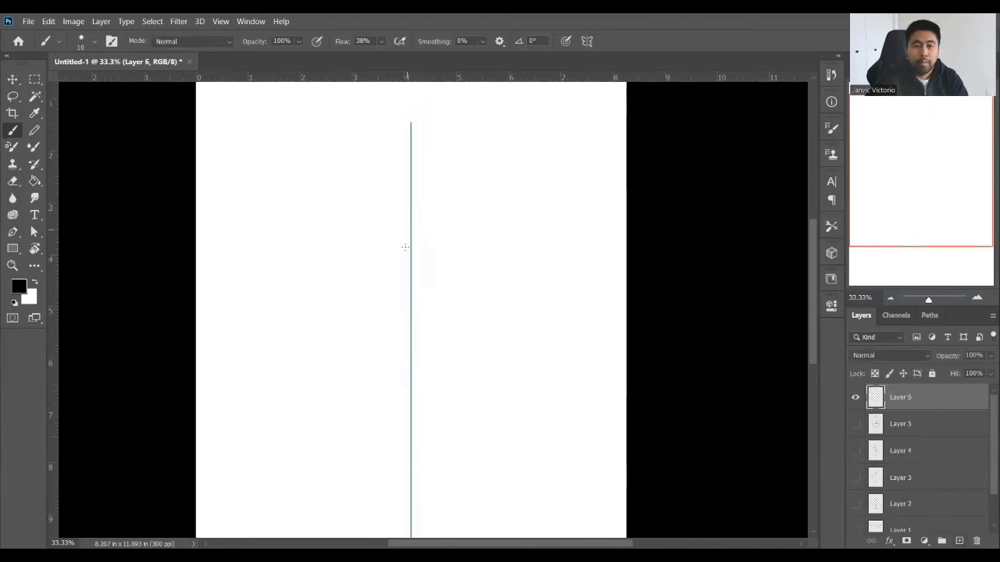
{"action": "left_click_drag", "start_coordinate": [356, 250], "coordinate": [345, 238]}
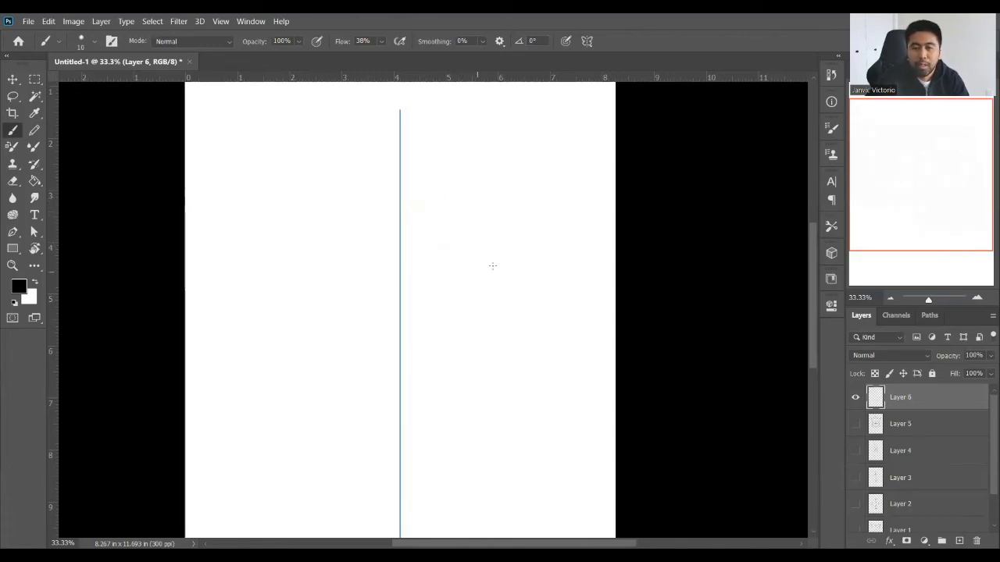
{"action": "mouse_move", "coordinate": [507, 248]}
{"action": "left_mouse_down"}
{"action": "mouse_move", "coordinate": [500, 270]}
{"action": "mouse_move", "coordinate": [461, 298]}
{"action": "left_mouse_up"}
{"action": "key", "text": "ctrl+z"}
{"action": "key", "text": "ctrl+z"}
{"action": "left_click_drag", "start_coordinate": [502, 259], "coordinate": [433, 295]}
{"action": "key", "text": "ctrl+z"}
{"action": "mouse_move", "coordinate": [503, 259]}
{"action": "left_mouse_down"}
{"action": "mouse_move", "coordinate": [482, 252]}
{"action": "mouse_move", "coordinate": [432, 296]}
{"action": "left_mouse_up"}
{"action": "key", "text": "ctrl+z"}
{"action": "key", "text": "ctrl+z"}
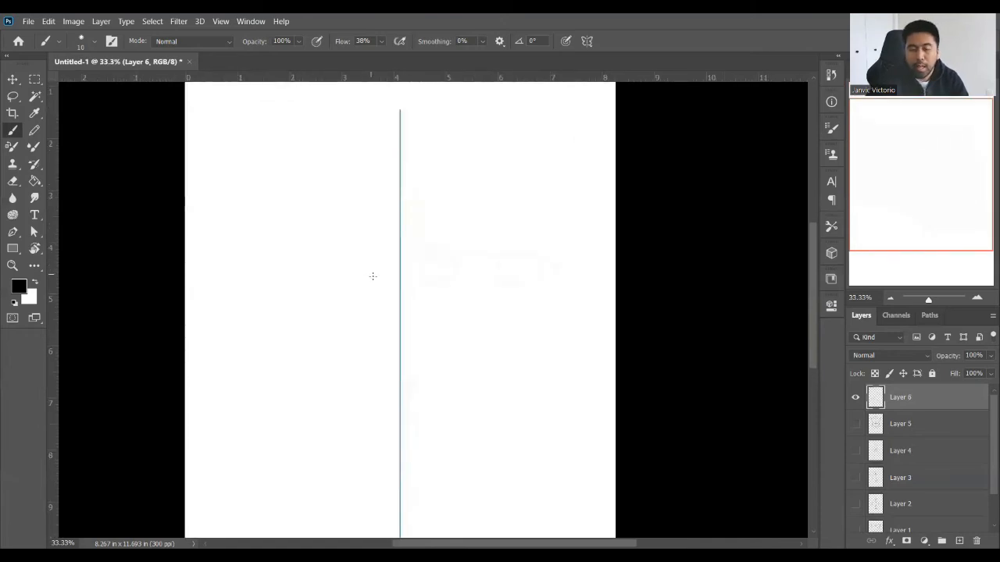
{"action": "mouse_move", "coordinate": [492, 253]}
{"action": "left_mouse_down"}
{"action": "mouse_move", "coordinate": [456, 238]}
{"action": "mouse_move", "coordinate": [427, 301]}
{"action": "left_mouse_up"}
{"action": "key", "text": "ctrl+z"}
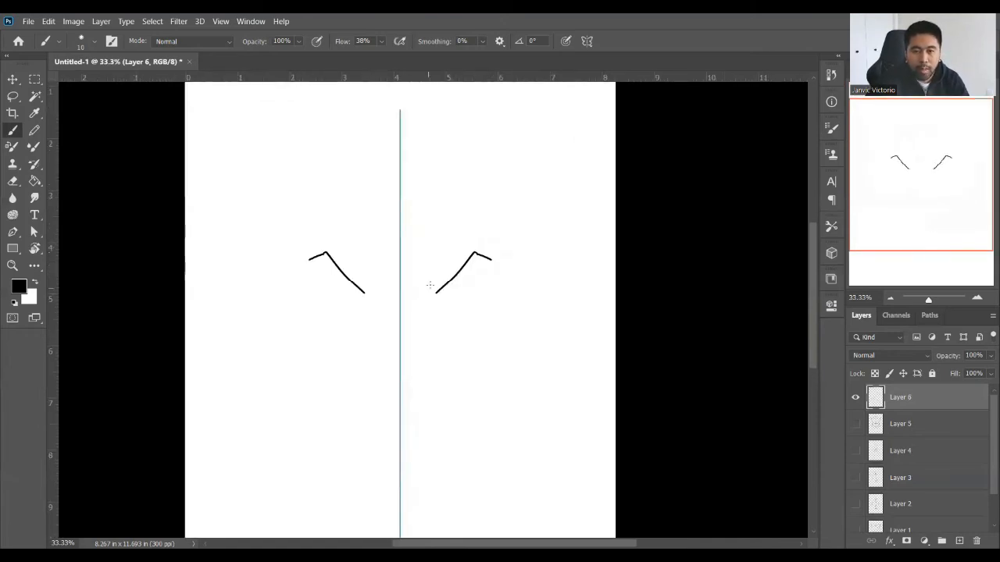
{"action": "key", "text": "ctrl+z"}
{"action": "left_click_drag", "start_coordinate": [485, 272], "coordinate": [429, 301]}
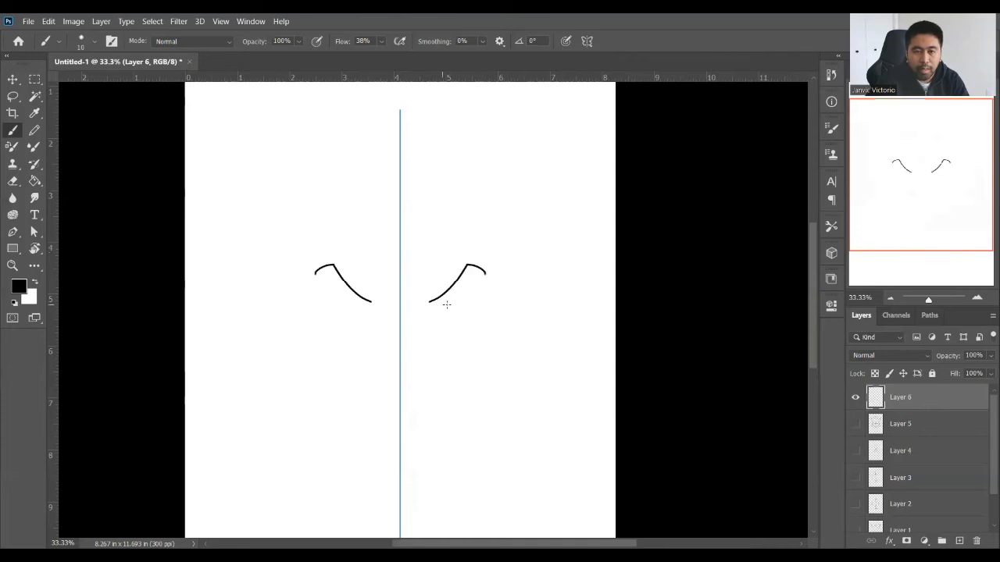
{"action": "key", "text": "ctrl+z"}
{"action": "left_click_drag", "start_coordinate": [486, 261], "coordinate": [420, 310]}
{"action": "key", "text": "ctrl+z"}
- Draw thick, angular eyebrows slanting down toward the symmetry axis
{"action": "mouse_move", "coordinate": [496, 266]}
{"action": "left_mouse_down"}
{"action": "mouse_move", "coordinate": [477, 263]}
{"action": "mouse_move", "coordinate": [425, 306]}
{"action": "left_mouse_up"}
{"action": "left_click_drag", "start_coordinate": [497, 266], "coordinate": [487, 288]}
{"action": "left_click_drag", "start_coordinate": [487, 288], "coordinate": [428, 313]}
{"action": "key", "text": "ctrl+z"}
{"action": "mouse_move", "coordinate": [487, 289]}
{"action": "left_mouse_down"}
{"action": "mouse_move", "coordinate": [424, 307]}
{"action": "mouse_move", "coordinate": [421, 290]}
{"action": "mouse_move", "coordinate": [408, 328]}
{"action": "left_mouse_up"}
- Draw narrow eyes with partly covered irises beneath the eyebrows, and short frown creases around the nose bridge
{"action": "left_click_drag", "start_coordinate": [415, 334], "coordinate": [407, 337]}
{"action": "mouse_move", "coordinate": [477, 293]}
{"action": "left_mouse_down"}
{"action": "mouse_move", "coordinate": [467, 313]}
{"action": "mouse_move", "coordinate": [434, 312]}
{"action": "mouse_move", "coordinate": [467, 313]}
{"action": "mouse_move", "coordinate": [432, 316]}
{"action": "mouse_move", "coordinate": [442, 306]}
{"action": "left_mouse_up"}
{"action": "key", "text": "ctrl+z"}
{"action": "key", "text": "ctrl+z"}
{"action": "key", "text": "ctrl+z"}
{"action": "key", "text": "ctrl+z"}
{"action": "key", "text": "ctrl+z"}
{"action": "key", "text": "ctrl+z"}
{"action": "key", "text": "ctrl+z"}
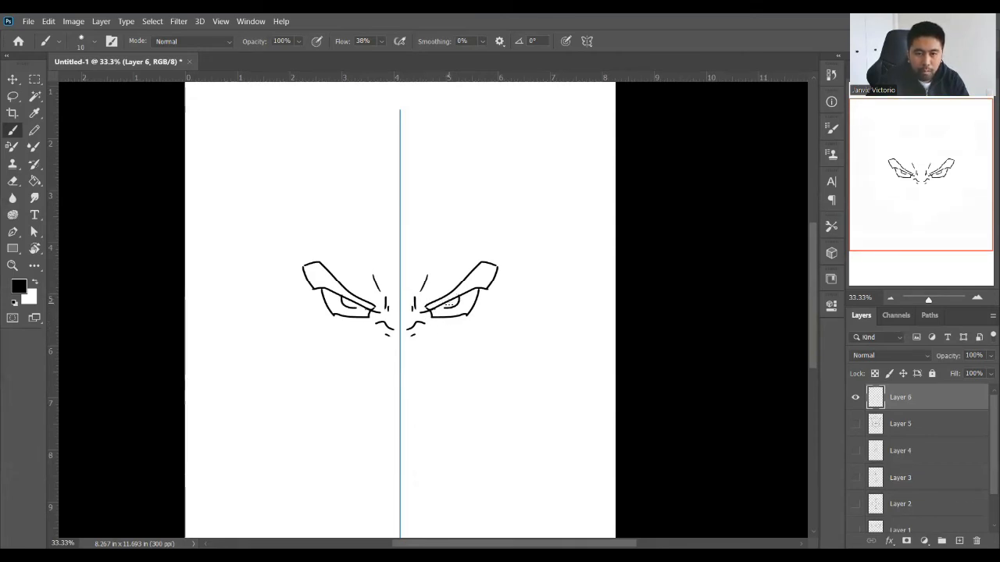
- Draw the nostrils and nose tip on the symmetry axis and a thin crease line below each eye
{"action": "left_click_drag", "start_coordinate": [417, 381], "coordinate": [395, 368]}
{"action": "key", "text": "ctrl+z"}
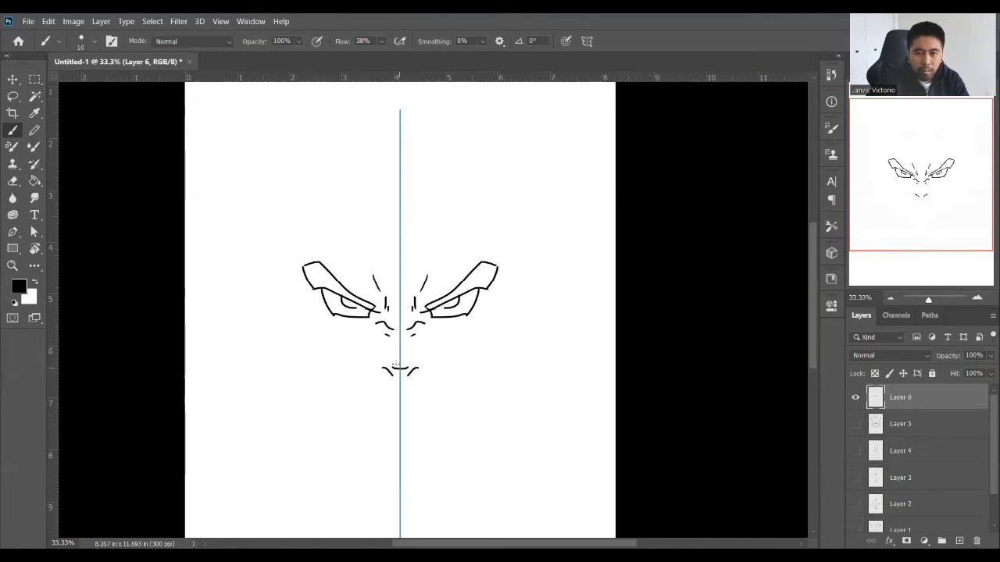
{"action": "left_click_drag", "start_coordinate": [426, 327], "coordinate": [462, 330]}
{"action": "key", "text": "ctrl+z"}
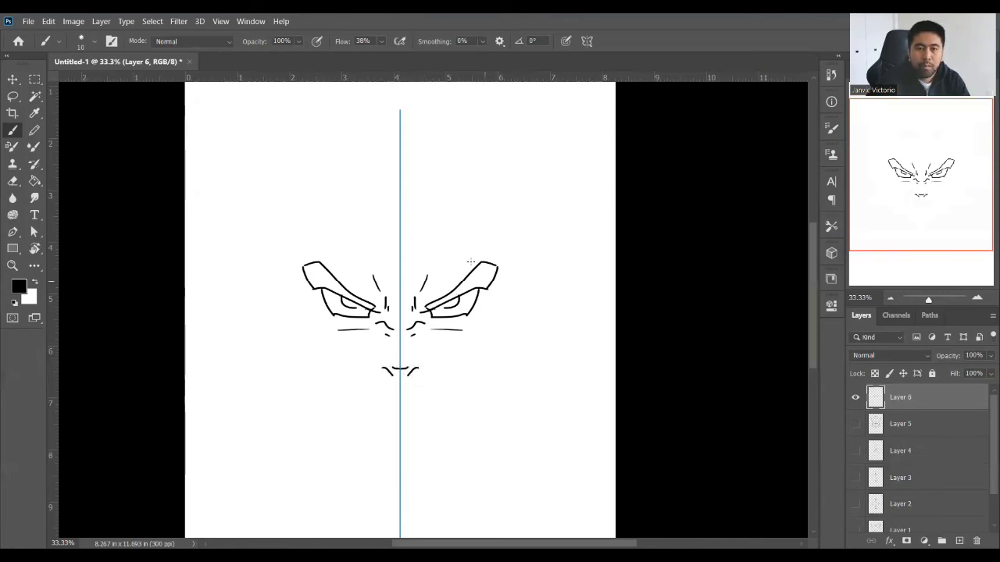
{"action": "mouse_move", "coordinate": [502, 241]}
{"action": "left_mouse_down"}
{"action": "mouse_move", "coordinate": [453, 161]}
{"action": "mouse_move", "coordinate": [469, 167]}
{"action": "mouse_move", "coordinate": [436, 149]}
{"action": "left_mouse_up"}
{"action": "key", "text": "ctrl+z"}
{"action": "key", "text": "ctrl+z"}
{"action": "mouse_move", "coordinate": [498, 228]}
{"action": "left_mouse_down"}
{"action": "mouse_move", "coordinate": [428, 155]}
{"action": "mouse_move", "coordinate": [400, 207]}
{"action": "left_mouse_up"}
{"action": "key", "text": "ctrl+z"}
{"action": "left_click_drag", "start_coordinate": [422, 165], "coordinate": [400, 224]}
{"action": "key", "text": "ctrl+z"}
{"action": "left_click_drag", "start_coordinate": [422, 164], "coordinate": [400, 225]}
{"action": "left_click_drag", "start_coordinate": [427, 157], "coordinate": [497, 257]}
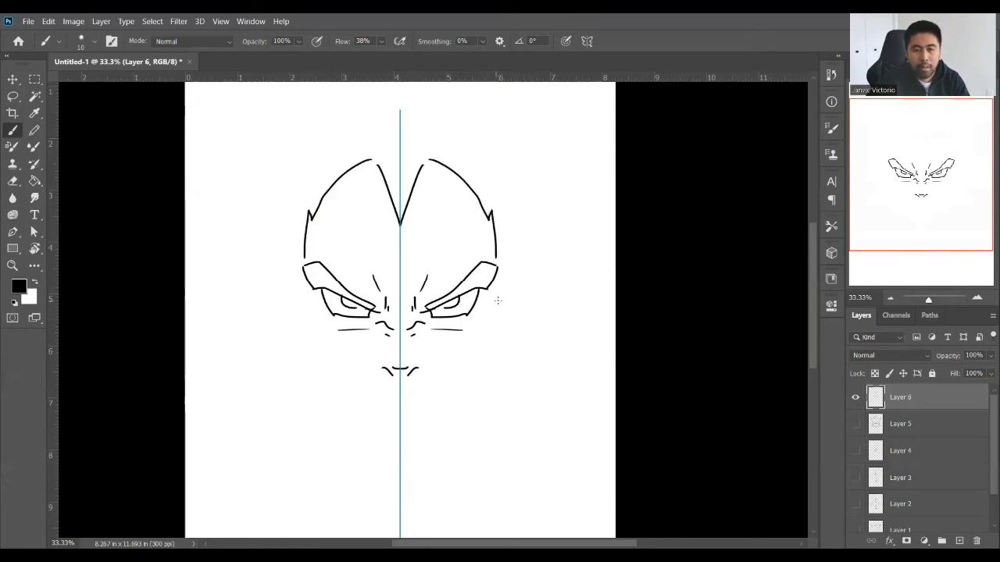
{"action": "key", "text": "ctrl+z"}
{"action": "key", "text": "ctrl+z"}
{"action": "mouse_move", "coordinate": [437, 153]}
{"action": "left_mouse_down"}
{"action": "mouse_move", "coordinate": [426, 148]}
{"action": "mouse_move", "coordinate": [402, 199]}
{"action": "mouse_move", "coordinate": [479, 196]}
{"action": "left_mouse_up"}
{"action": "key", "text": "ctrl+z"}
{"action": "mouse_move", "coordinate": [449, 161]}
{"action": "left_mouse_down"}
{"action": "mouse_move", "coordinate": [499, 239]}
{"action": "mouse_move", "coordinate": [495, 346]}
{"action": "left_mouse_up"}
{"action": "key", "text": "ctrl+z"}
{"action": "left_click_drag", "start_coordinate": [500, 264], "coordinate": [482, 373]}
{"action": "key", "text": "ctrl+z"}
{"action": "key", "text": "ctrl+z"}
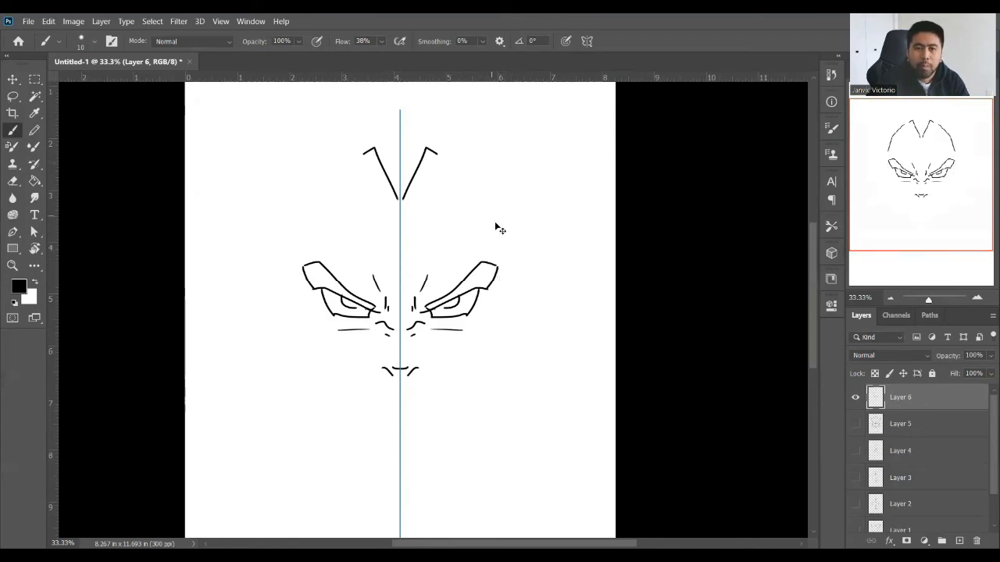
{"action": "key", "text": "ctrl+z"}
{"action": "left_click_drag", "start_coordinate": [480, 155], "coordinate": [505, 244]}
{"action": "key", "text": "ctrl+z"}
{"action": "key", "text": "ctrl+z"}
- Draw the sides of the head from the temples down the cheeks and taper the jaw to a rounded chin
{"action": "mouse_move", "coordinate": [480, 168]}
{"action": "left_mouse_down"}
{"action": "mouse_move", "coordinate": [507, 260]}
{"action": "mouse_move", "coordinate": [482, 412]}
{"action": "left_mouse_up"}
{"action": "key", "text": "ctrl+z"}
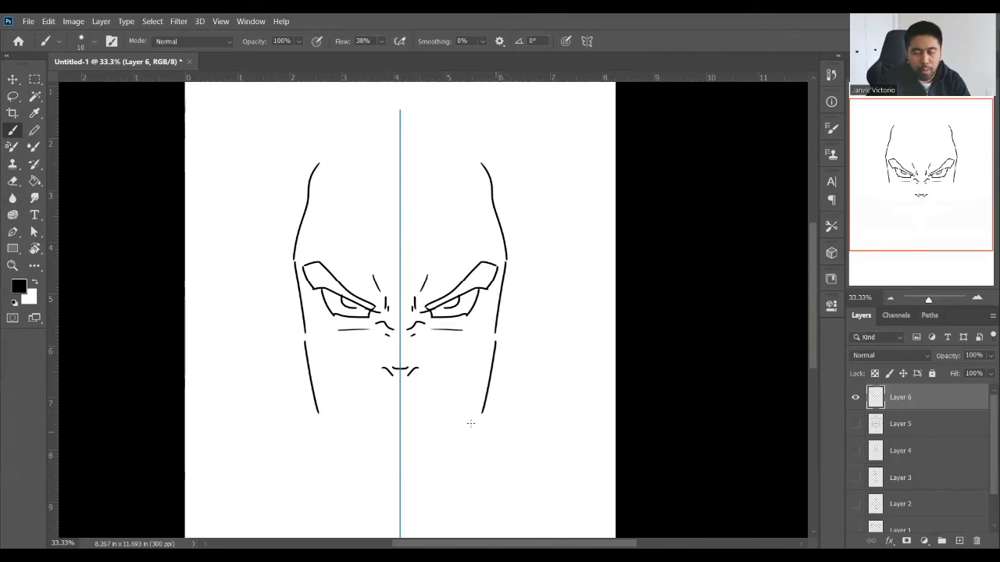
{"action": "key", "text": "ctrl+z"}
{"action": "mouse_move", "coordinate": [493, 347]}
{"action": "left_mouse_down"}
{"action": "mouse_move", "coordinate": [472, 406]}
{"action": "mouse_move", "coordinate": [411, 465]}
{"action": "left_mouse_up"}
{"action": "key", "text": "ctrl+z"}
{"action": "left_click_drag", "start_coordinate": [477, 400], "coordinate": [399, 461]}
{"action": "key", "text": "ctrl+z"}
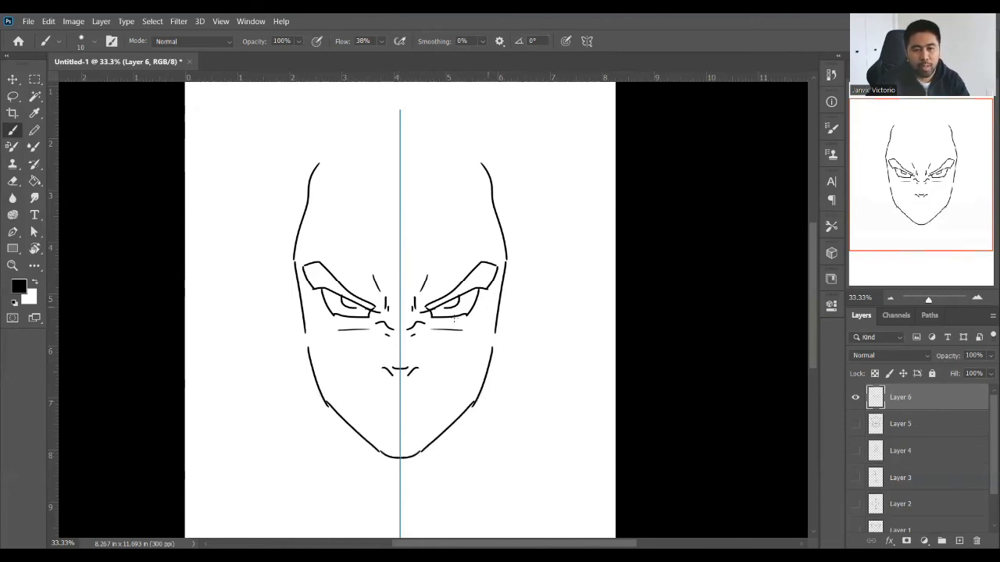
- Draw a small V-shaped hairline peak on the symmetry axis above the forehead
{"action": "left_click_drag", "start_coordinate": [423, 139], "coordinate": [405, 184]}
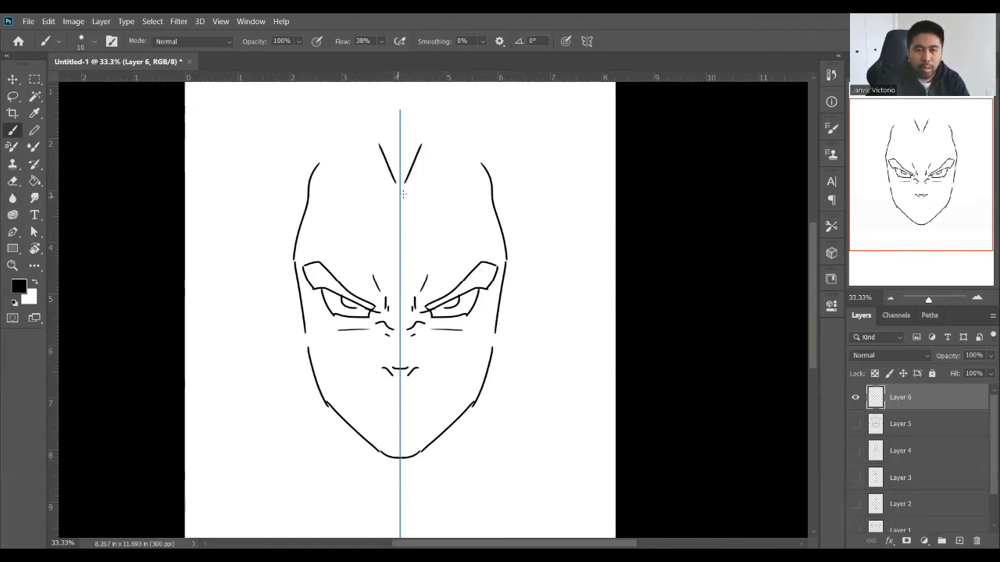
{"action": "key", "text": "ctrl+z"}
{"action": "left_click_drag", "start_coordinate": [422, 151], "coordinate": [405, 194]}
{"action": "key", "text": "ctrl+z"}
- Draw the upper head contour from beside the hairline peak down to the temples and erase the old temple lines
{"action": "mouse_move", "coordinate": [423, 149]}
{"action": "left_mouse_down"}
{"action": "mouse_move", "coordinate": [406, 193]}
{"action": "mouse_move", "coordinate": [478, 181]}
{"action": "left_mouse_up"}
{"action": "key", "text": "ctrl+z"}
{"action": "left_click_drag", "start_coordinate": [432, 141], "coordinate": [497, 208]}
{"action": "key", "text": "e"}
{"action": "mouse_move", "coordinate": [480, 161]}
{"action": "left_mouse_down"}
{"action": "mouse_move", "coordinate": [499, 200]}
{"action": "mouse_move", "coordinate": [480, 168]}
{"action": "mouse_move", "coordinate": [504, 233]}
{"action": "left_mouse_up"}
- Draw slightly pointed ears at eye level on both sides of the head, including their inner folds
{"action": "key", "text": "b"}
{"action": "left_click_drag", "start_coordinate": [512, 291], "coordinate": [494, 334]}
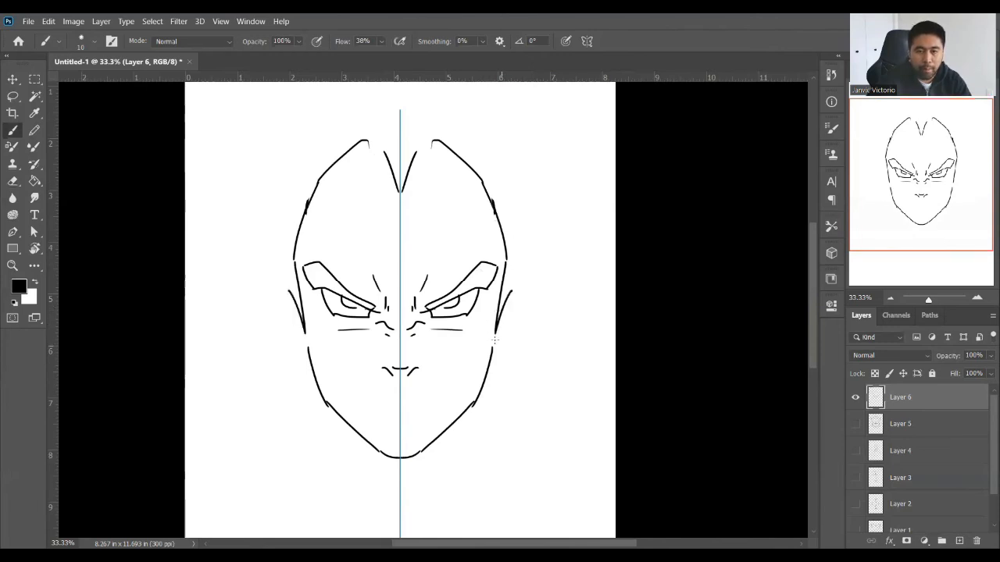
{"action": "mouse_move", "coordinate": [506, 295]}
{"action": "left_mouse_down"}
{"action": "mouse_move", "coordinate": [533, 324]}
{"action": "mouse_move", "coordinate": [500, 360]}
{"action": "left_mouse_up"}
{"action": "mouse_move", "coordinate": [528, 292]}
{"action": "left_mouse_down"}
{"action": "mouse_move", "coordinate": [498, 347]}
{"action": "mouse_move", "coordinate": [499, 322]}
{"action": "left_mouse_up"}
{"action": "key", "text": "ctrl+z"}
{"action": "left_click_drag", "start_coordinate": [507, 339], "coordinate": [489, 359]}
{"action": "key", "text": "ctrl+z"}
{"action": "mouse_move", "coordinate": [503, 323]}
{"action": "left_mouse_down"}
{"action": "mouse_move", "coordinate": [509, 329]}
{"action": "mouse_move", "coordinate": [507, 310]}
{"action": "left_mouse_up"}
{"action": "key", "text": "ctrl+z"}
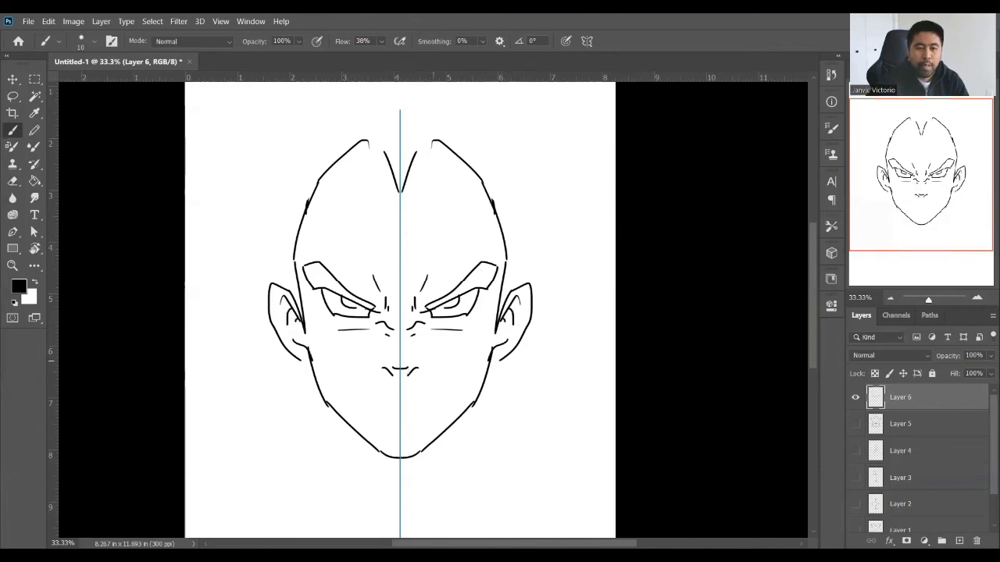
- Complete the underside of the nose and draw a downturned mouth with short lower-lip lines above the chin
{"action": "mouse_move", "coordinate": [405, 376]}
{"action": "left_mouse_down"}
{"action": "mouse_move", "coordinate": [381, 402]}
{"action": "mouse_move", "coordinate": [408, 408]}
{"action": "left_mouse_up"}
{"action": "key", "text": "ctrl+z"}
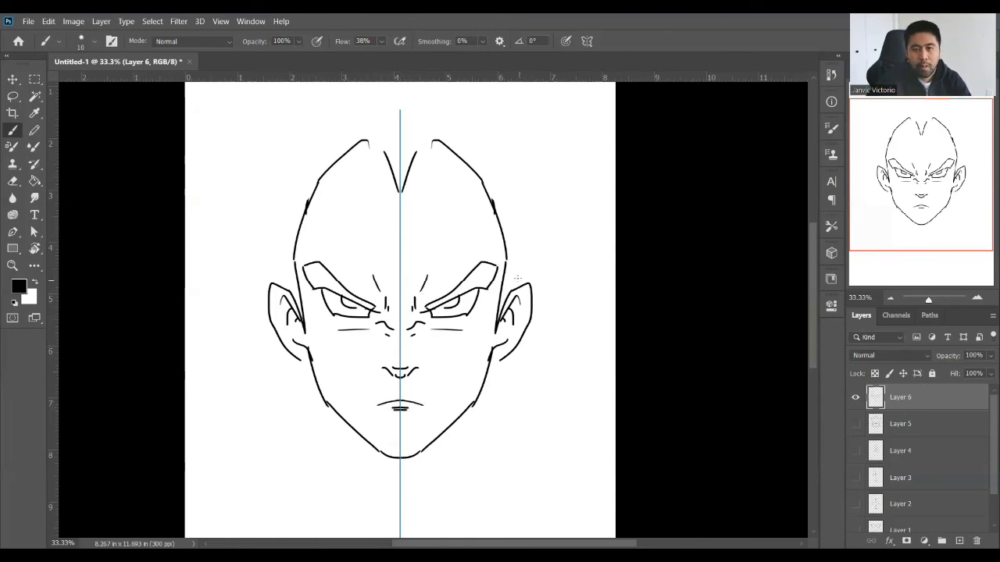
- Draw pointed hair spikes above the ears and up the sides of the head
{"action": "left_click_drag", "start_coordinate": [568, 228], "coordinate": [526, 282]}
{"action": "key", "text": "ctrl+z"}
{"action": "mouse_move", "coordinate": [571, 236]}
{"action": "left_mouse_down"}
{"action": "mouse_move", "coordinate": [537, 242]}
{"action": "mouse_move", "coordinate": [586, 139]}
{"action": "mouse_move", "coordinate": [535, 176]}
{"action": "mouse_move", "coordinate": [536, 240]}
{"action": "mouse_move", "coordinate": [507, 283]}
{"action": "left_mouse_up"}
{"action": "key", "text": "ctrl+z"}
{"action": "key", "text": "ctrl+z"}
{"action": "mouse_move", "coordinate": [565, 187]}
{"action": "left_mouse_down"}
{"action": "mouse_move", "coordinate": [514, 277]}
{"action": "mouse_move", "coordinate": [535, 213]}
{"action": "left_mouse_up"}
{"action": "mouse_move", "coordinate": [536, 213]}
{"action": "left_mouse_down"}
{"action": "mouse_move", "coordinate": [563, 173]}
{"action": "mouse_move", "coordinate": [568, 106]}
{"action": "left_mouse_up"}
{"action": "left_click_drag", "start_coordinate": [568, 106], "coordinate": [525, 159]}
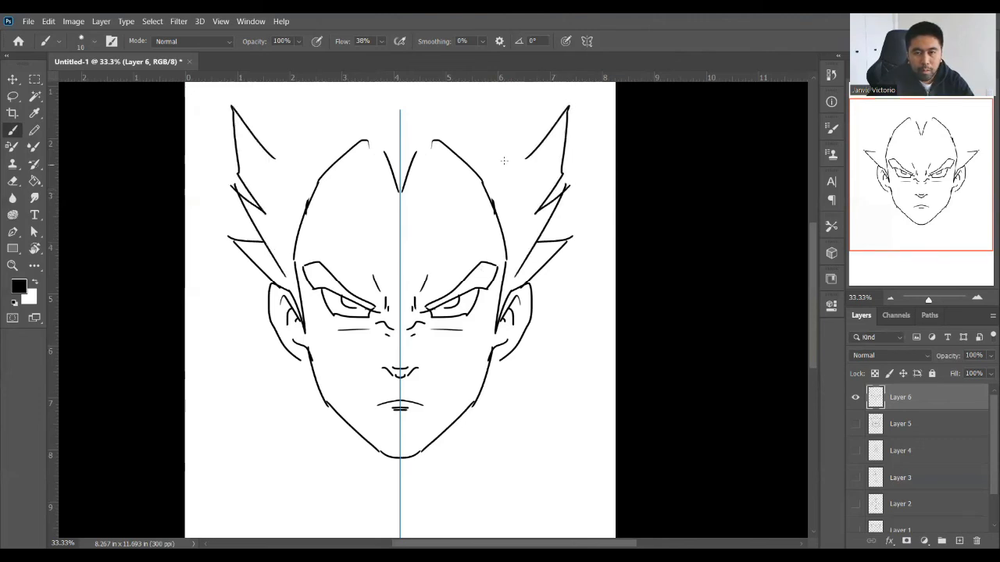
- Extend the spiky hair upward with another narrower spike beside the tallest one on both sides
{"action": "mouse_move", "coordinate": [533, 98]}
{"action": "left_mouse_down"}
{"action": "mouse_move", "coordinate": [519, 166]}
{"action": "mouse_move", "coordinate": [537, 92]}
{"action": "left_mouse_up"}
{"action": "key", "text": "ctrl+z"}
{"action": "left_click_drag", "start_coordinate": [537, 92], "coordinate": [512, 136]}
{"action": "mouse_move", "coordinate": [512, 136]}
{"action": "left_mouse_down"}
{"action": "mouse_move", "coordinate": [537, 92]}
{"action": "mouse_move", "coordinate": [497, 82]}
{"action": "left_mouse_up"}
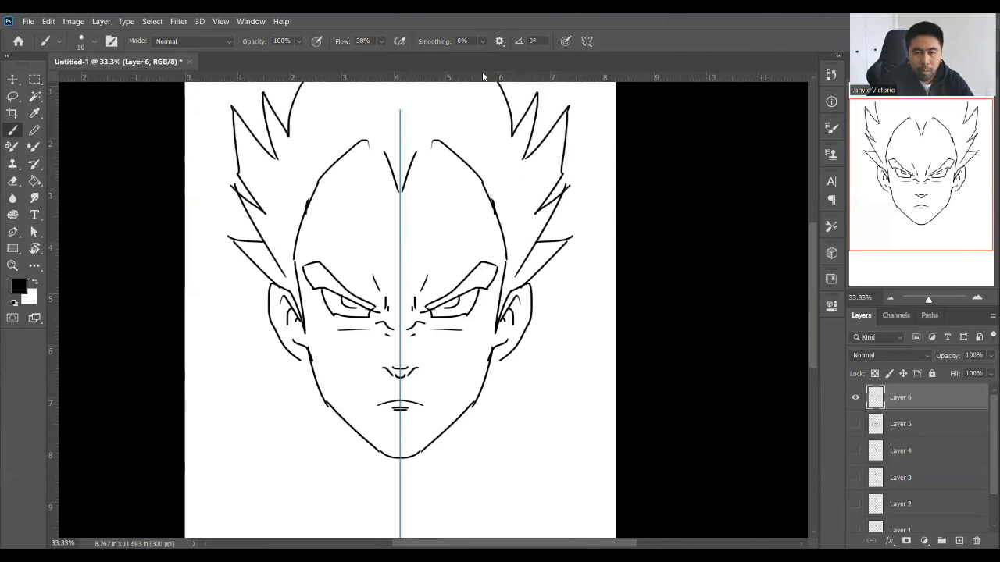
- Draw the neck sides, the slanted neck muscles and short throat marks below the chin
{"action": "mouse_move", "coordinate": [412, 477]}
{"action": "left_mouse_down"}
{"action": "mouse_move", "coordinate": [447, 403]}
{"action": "mouse_move", "coordinate": [413, 424]}
{"action": "left_mouse_up"}
{"action": "key", "text": "ctrl+z"}
{"action": "left_click_drag", "start_coordinate": [460, 376], "coordinate": [431, 443]}
- Draw the sloping shoulder lines from the neck outward and the rounded shoulder caps at the canvas edges
{"action": "mouse_move", "coordinate": [487, 338]}
{"action": "left_mouse_down"}
{"action": "mouse_move", "coordinate": [473, 435]}
{"action": "mouse_move", "coordinate": [478, 404]}
{"action": "mouse_move", "coordinate": [516, 436]}
{"action": "left_mouse_up"}
{"action": "key", "text": "ctrl+z"}
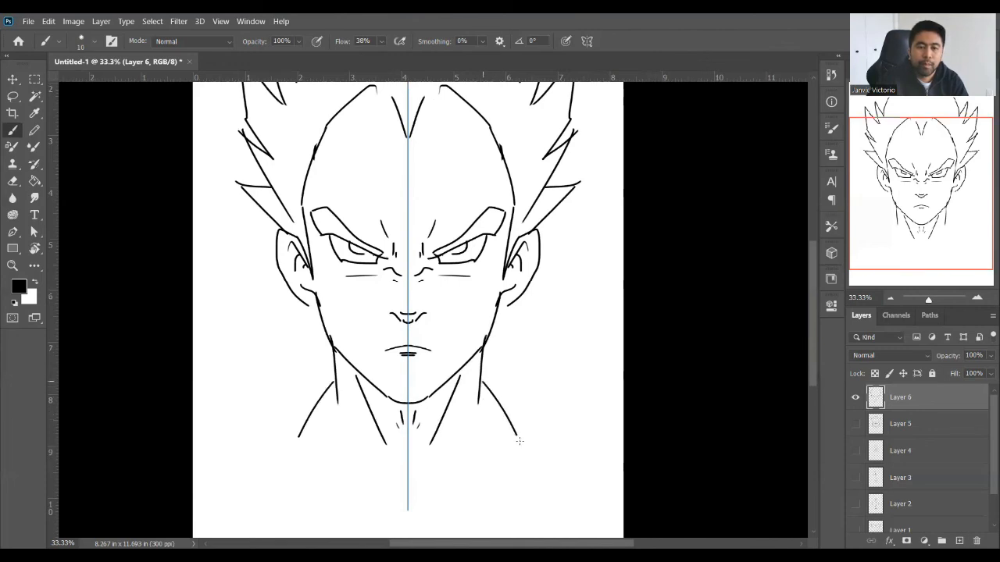
{"action": "key", "text": "ctrl+z"}
{"action": "mouse_move", "coordinate": [481, 381]}
{"action": "left_mouse_down"}
{"action": "mouse_move", "coordinate": [529, 429]}
{"action": "mouse_move", "coordinate": [588, 457]}
{"action": "left_mouse_up"}
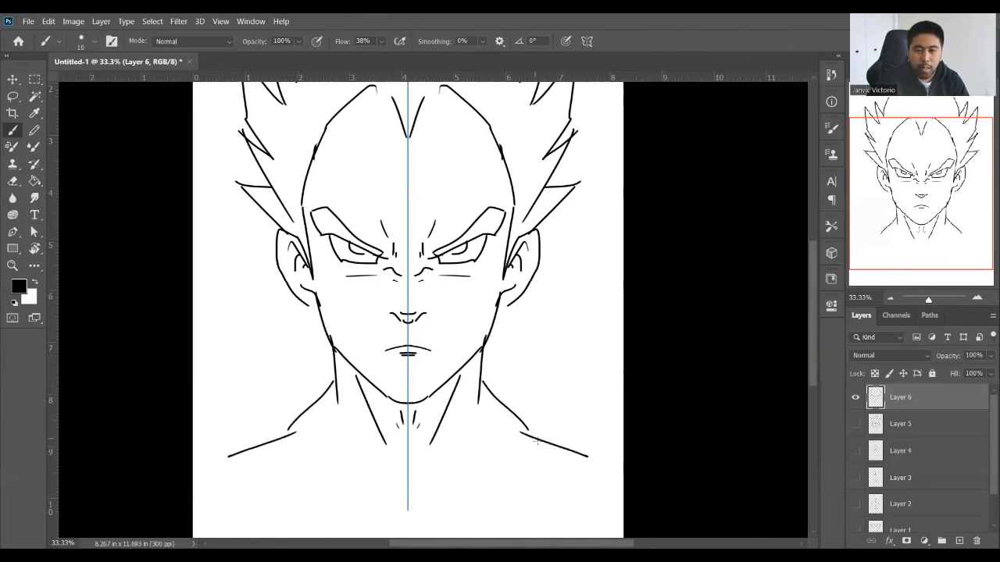
{"action": "key", "text": "ctrl+z"}
{"action": "left_click_drag", "start_coordinate": [520, 420], "coordinate": [583, 444]}
{"action": "key", "text": "ctrl+z"}
{"action": "mouse_move", "coordinate": [542, 465]}
{"action": "left_mouse_down"}
{"action": "mouse_move", "coordinate": [589, 453]}
{"action": "mouse_move", "coordinate": [555, 461]}
{"action": "left_mouse_up"}
{"action": "key", "text": "ctrl+z"}
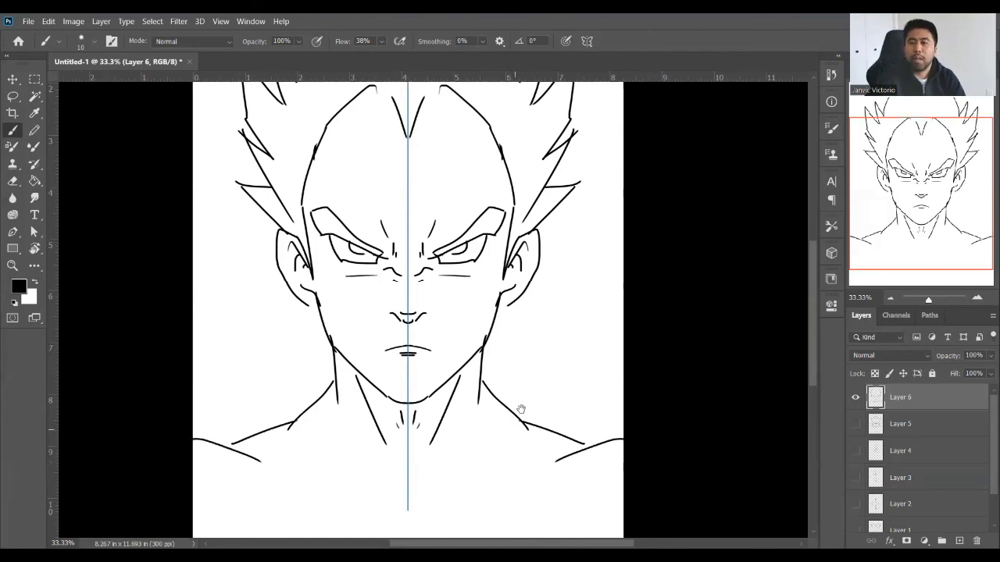
- Draw earlobes with round double-line hoop earrings hanging from both ears
{"action": "left_click_drag", "start_coordinate": [520, 409], "coordinate": [523, 429]}
{"action": "left_click_drag", "start_coordinate": [467, 412], "coordinate": [468, 406]}
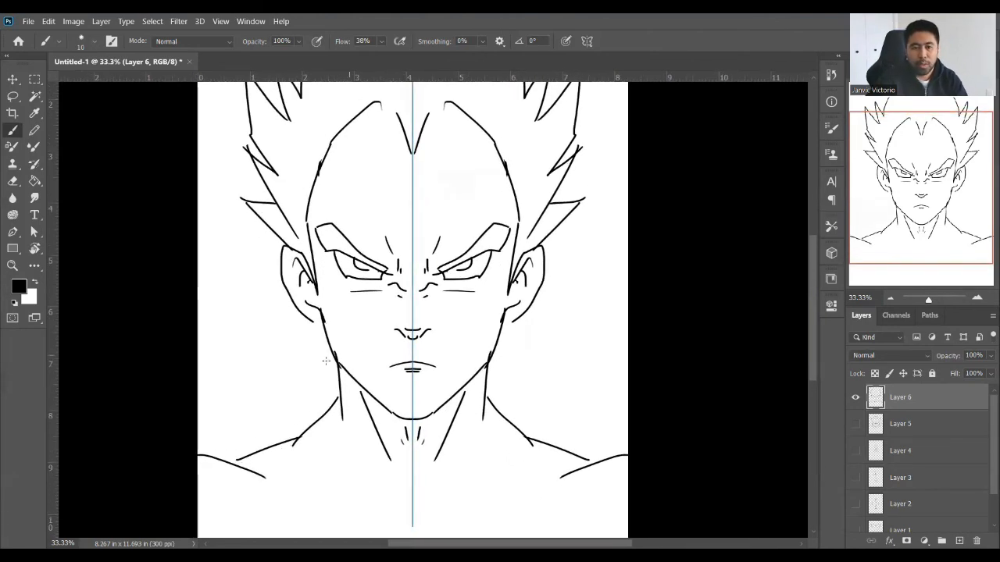
{"action": "left_click_drag", "start_coordinate": [312, 321], "coordinate": [319, 333]}
{"action": "mouse_move", "coordinate": [506, 334]}
{"action": "left_mouse_down"}
{"action": "mouse_move", "coordinate": [490, 361]}
{"action": "mouse_move", "coordinate": [515, 340]}
{"action": "mouse_move", "coordinate": [494, 367]}
{"action": "left_mouse_up"}
{"action": "key", "text": "ctrl+z"}
{"action": "mouse_move", "coordinate": [504, 336]}
{"action": "left_mouse_down"}
{"action": "mouse_move", "coordinate": [496, 363]}
{"action": "mouse_move", "coordinate": [512, 342]}
{"action": "mouse_move", "coordinate": [498, 364]}
{"action": "left_mouse_up"}
{"action": "key", "text": "ctrl+z"}
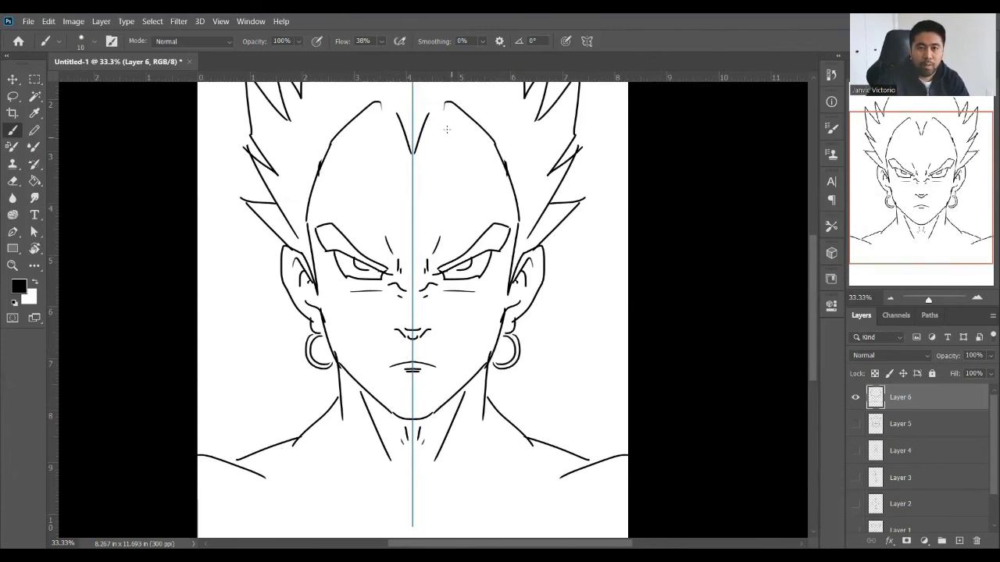
- Connect the V-shaped hairline peak to the upper ends of the head contour with short strokes
{"action": "left_click_drag", "start_coordinate": [425, 134], "coordinate": [423, 141]}
{"action": "key", "text": "ctrl+z"}
{"action": "left_click_drag", "start_coordinate": [459, 106], "coordinate": [418, 129]}
{"action": "key", "text": "ctrl+z"}
{"action": "key", "text": "ctrl+z"}
- Draw slanted collarbone lines across the upper chest below the neck
{"action": "scroll", "coordinate": [455, 232], "scroll_direction": "down", "scroll_amount": 5}
{"action": "mouse_move", "coordinate": [509, 321]}
{"action": "left_mouse_down"}
{"action": "mouse_move", "coordinate": [402, 379]}
{"action": "mouse_move", "coordinate": [462, 499]}
{"action": "left_mouse_up"}
{"action": "key", "text": "ctrl+z"}
{"action": "left_click_drag", "start_coordinate": [459, 424], "coordinate": [464, 506]}
{"action": "left_click_drag", "start_coordinate": [461, 378], "coordinate": [471, 413]}
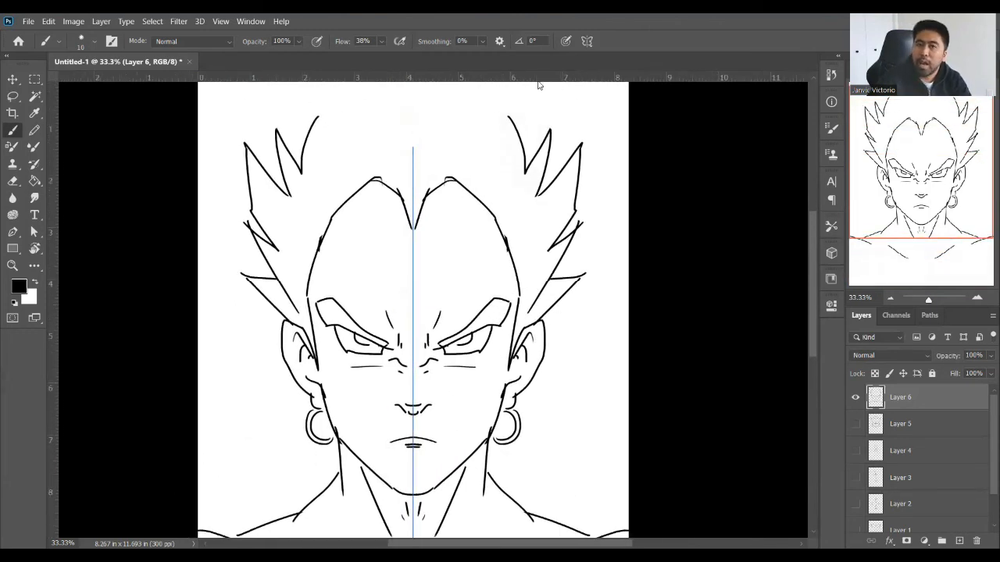
- With paint symmetry turned off, replace the hairline peak with a deeper V drawn from the head contour on both sides
{"action": "left_click", "coordinate": [587, 43]}
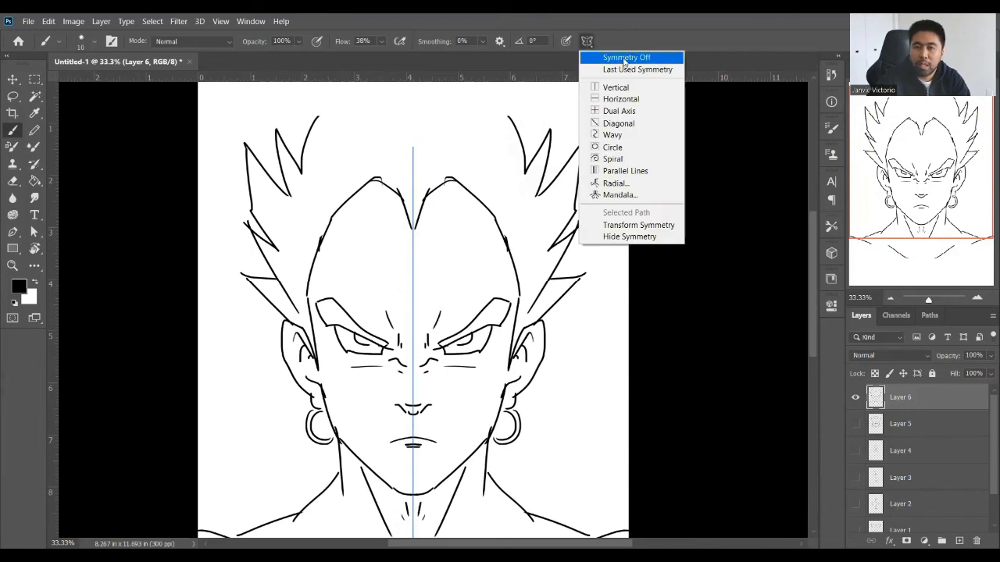
{"action": "left_click", "coordinate": [622, 58]}
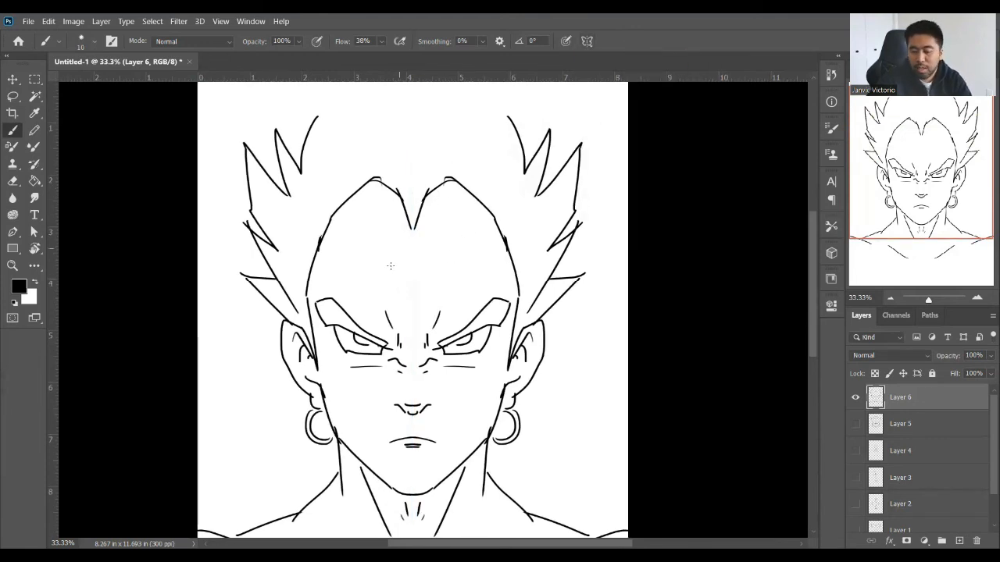
{"action": "left_click_drag", "start_coordinate": [449, 182], "coordinate": [416, 253]}
{"action": "key", "text": "ctrl+z"}
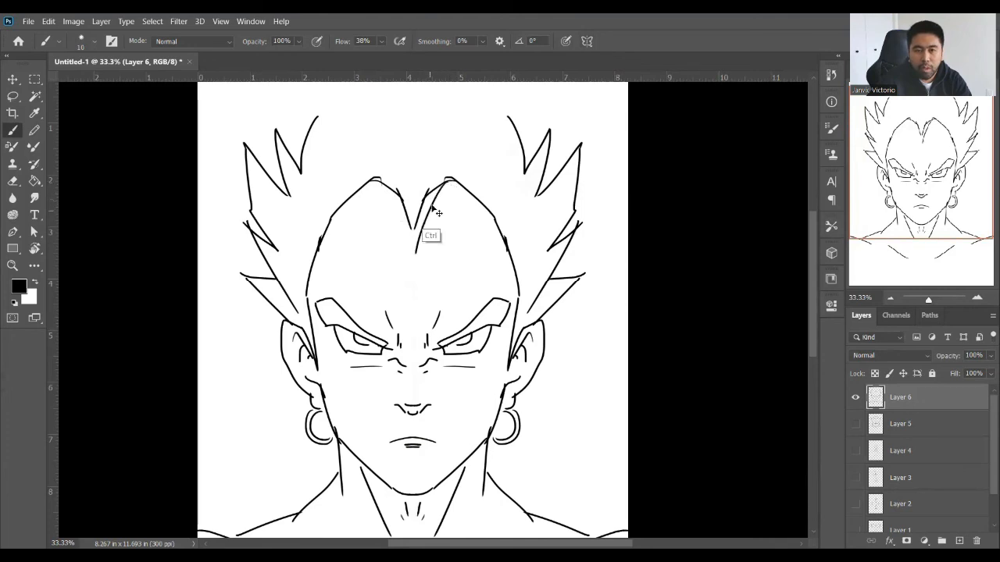
{"action": "key", "text": "ctrl+z"}
{"action": "left_click_drag", "start_coordinate": [453, 183], "coordinate": [415, 247]}
{"action": "key", "text": "ctrl+z"}
{"action": "left_click_drag", "start_coordinate": [376, 189], "coordinate": [416, 245]}
{"action": "key", "text": "ctrl+z"}
{"action": "key", "text": "e"}
{"action": "mouse_move", "coordinate": [436, 184]}
{"action": "left_mouse_down"}
{"action": "mouse_move", "coordinate": [420, 206]}
{"action": "mouse_move", "coordinate": [397, 191]}
{"action": "mouse_move", "coordinate": [407, 217]}
{"action": "mouse_move", "coordinate": [408, 204]}
{"action": "left_mouse_up"}
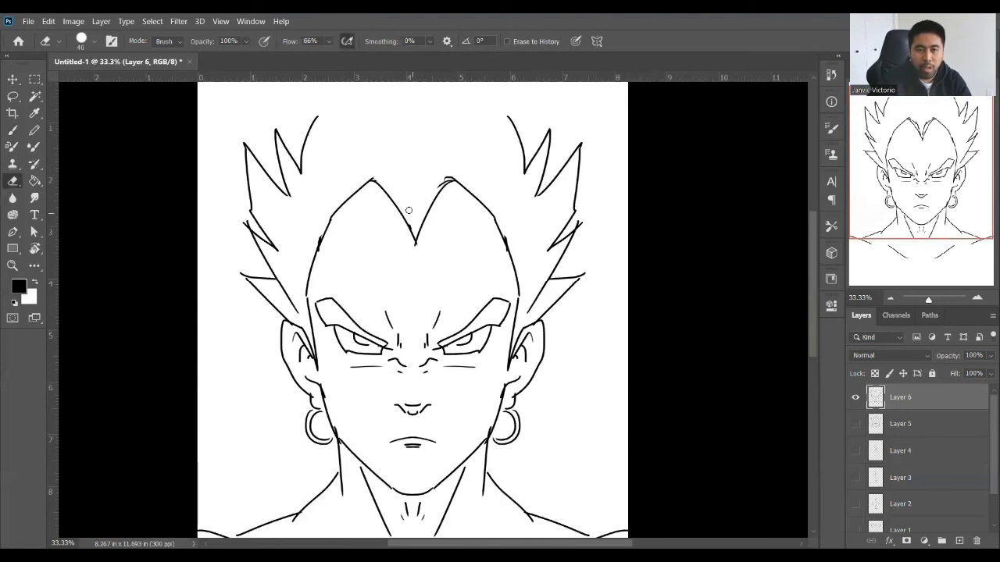
- Draw a tall thin extra spike and a curved strand at the upper end of the right-hand hair
{"action": "key", "text": "b"}
{"action": "mouse_move", "coordinate": [531, 100]}
{"action": "left_mouse_down"}
{"action": "mouse_move", "coordinate": [530, 169]}
{"action": "mouse_move", "coordinate": [528, 156]}
{"action": "left_mouse_up"}
{"action": "key", "text": "ctrl+z"}
{"action": "left_click_drag", "start_coordinate": [530, 96], "coordinate": [517, 141]}
{"action": "left_click_drag", "start_coordinate": [497, 84], "coordinate": [516, 140]}
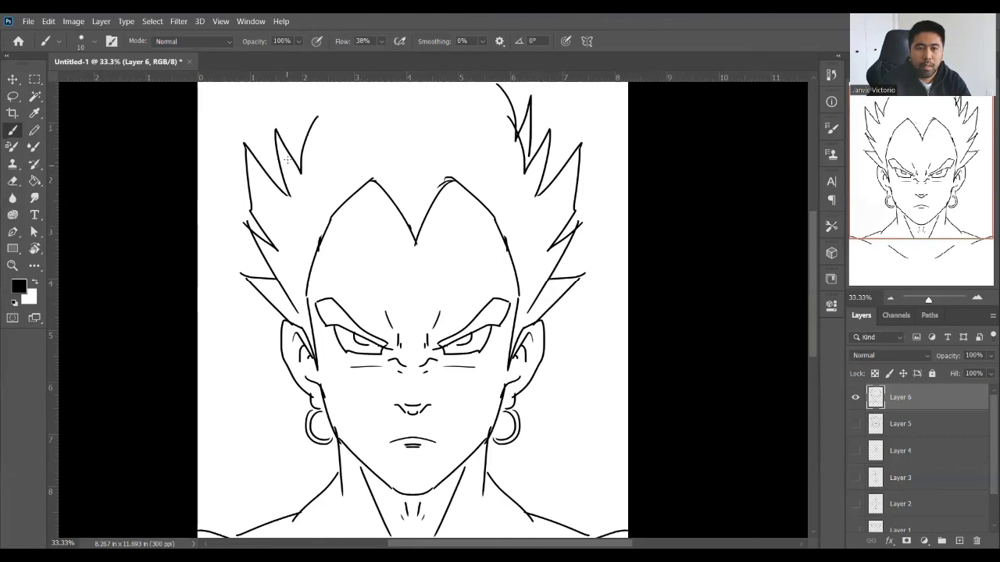
- Erase overlapping strokes in the upper hair and add uneven spikes on both sides of the head
{"action": "left_click_drag", "start_coordinate": [453, 205], "coordinate": [446, 232]}
{"action": "key", "text": "e"}
{"action": "mouse_move", "coordinate": [508, 155]}
{"action": "left_mouse_down"}
{"action": "mouse_move", "coordinate": [502, 137]}
{"action": "mouse_move", "coordinate": [501, 175]}
{"action": "left_mouse_up"}
{"action": "mouse_move", "coordinate": [309, 145]}
{"action": "left_mouse_down"}
{"action": "mouse_move", "coordinate": [294, 195]}
{"action": "mouse_move", "coordinate": [290, 179]}
{"action": "left_mouse_up"}
{"action": "key", "text": "b"}
{"action": "left_click_drag", "start_coordinate": [294, 136], "coordinate": [293, 211]}
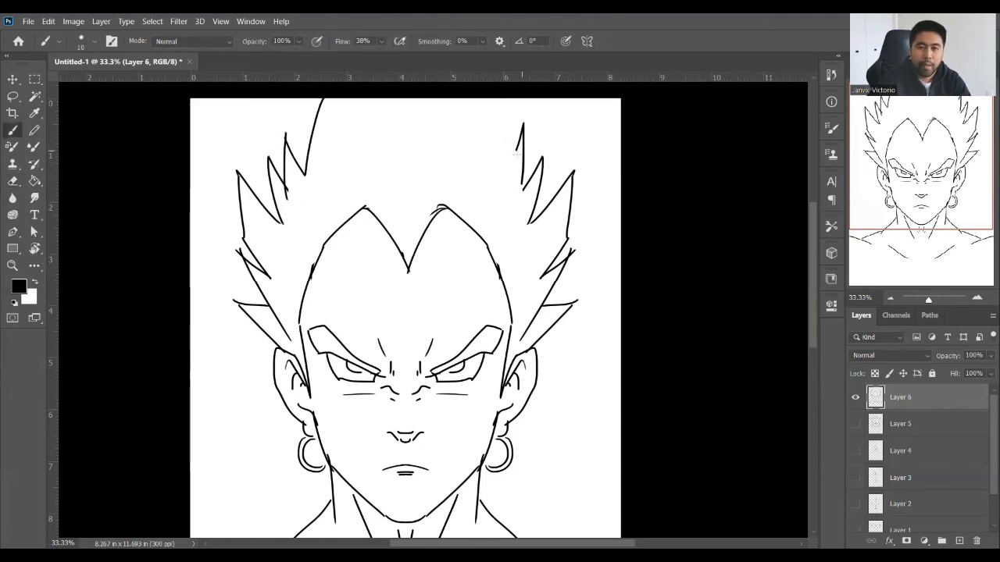
{"action": "left_click_drag", "start_coordinate": [516, 154], "coordinate": [513, 166]}
{"action": "left_click_drag", "start_coordinate": [506, 114], "coordinate": [512, 158]}
{"action": "left_click_drag", "start_coordinate": [471, 99], "coordinate": [503, 149]}
{"action": "mouse_move", "coordinate": [483, 427]}
{"action": "left_mouse_down"}
{"action": "mouse_move", "coordinate": [509, 310]}
{"action": "mouse_move", "coordinate": [537, 376]}
{"action": "left_mouse_up"}
{"action": "left_click_drag", "start_coordinate": [519, 361], "coordinate": [506, 389]}
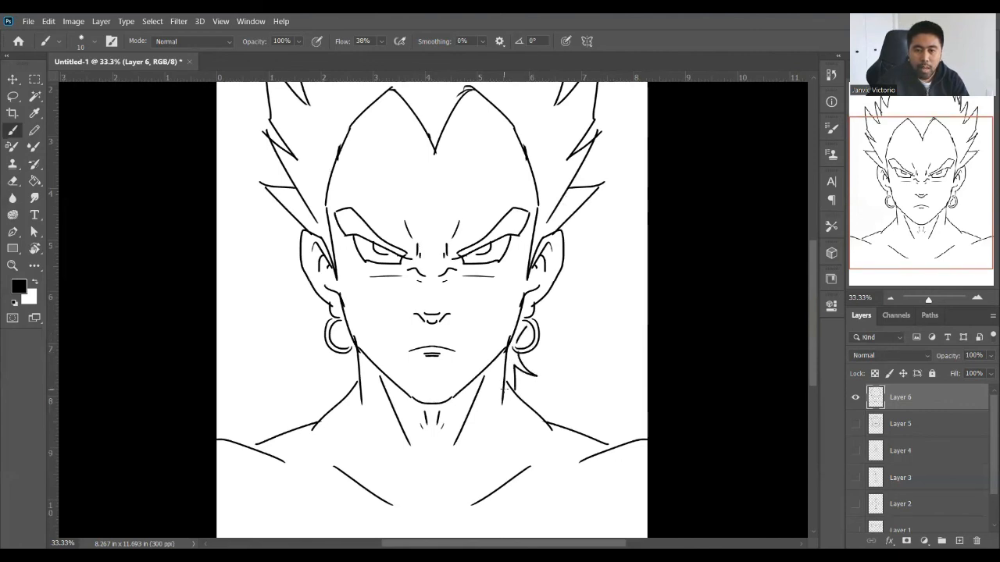
{"action": "key", "text": "ctrl+z"}
{"action": "key", "text": "ctrl+z"}
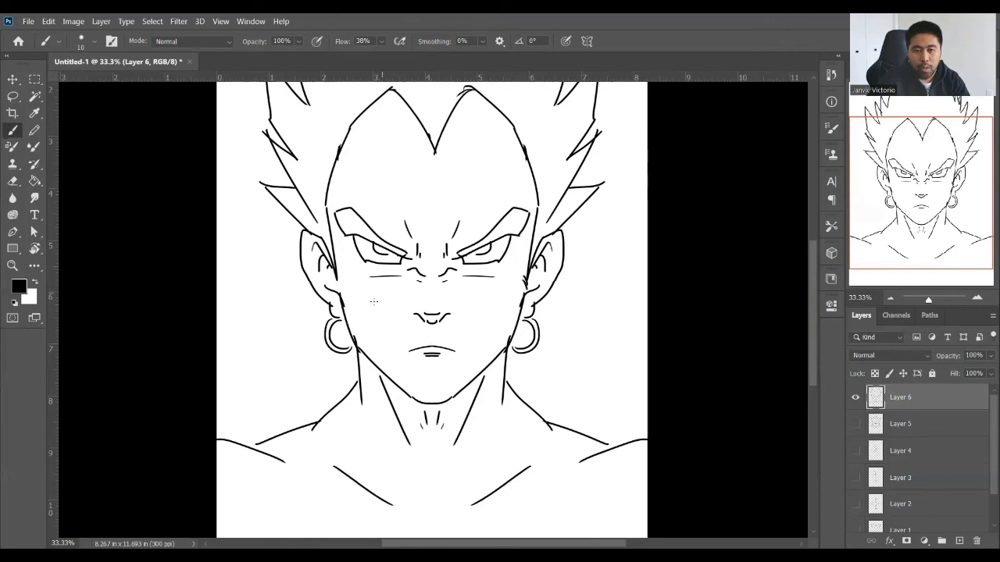
- Draw the chest with differing muscle contours on each side and short vertical lines down the middle
{"action": "mouse_move", "coordinate": [448, 457]}
{"action": "left_mouse_down"}
{"action": "mouse_move", "coordinate": [464, 395]}
{"action": "mouse_move", "coordinate": [459, 423]}
{"action": "left_mouse_up"}
{"action": "key", "text": "ctrl+z"}
{"action": "left_click_drag", "start_coordinate": [537, 484], "coordinate": [533, 445]}
{"action": "mouse_move", "coordinate": [635, 401]}
{"action": "left_mouse_down"}
{"action": "mouse_move", "coordinate": [618, 445]}
{"action": "mouse_move", "coordinate": [574, 487]}
{"action": "left_mouse_up"}
{"action": "left_click_drag", "start_coordinate": [292, 398], "coordinate": [345, 482]}
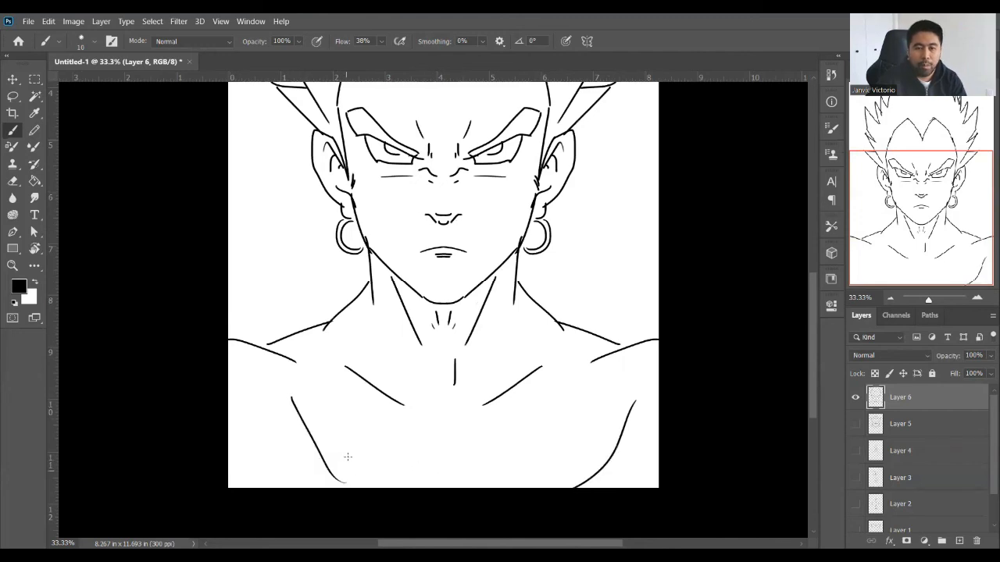
{"action": "key", "text": "ctrl+z"}
{"action": "left_click_drag", "start_coordinate": [269, 388], "coordinate": [300, 438]}
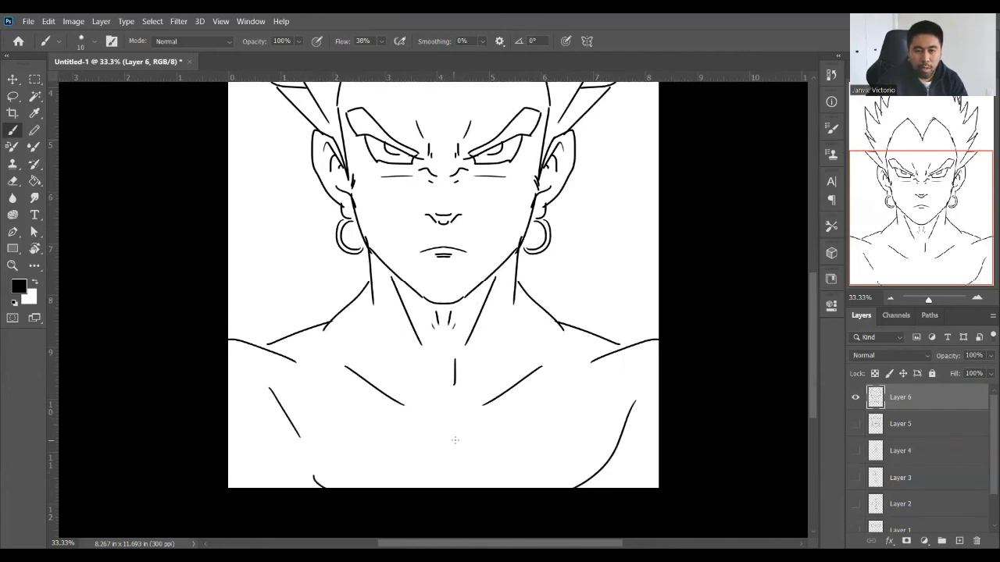
{"action": "left_click_drag", "start_coordinate": [570, 330], "coordinate": [577, 416]}
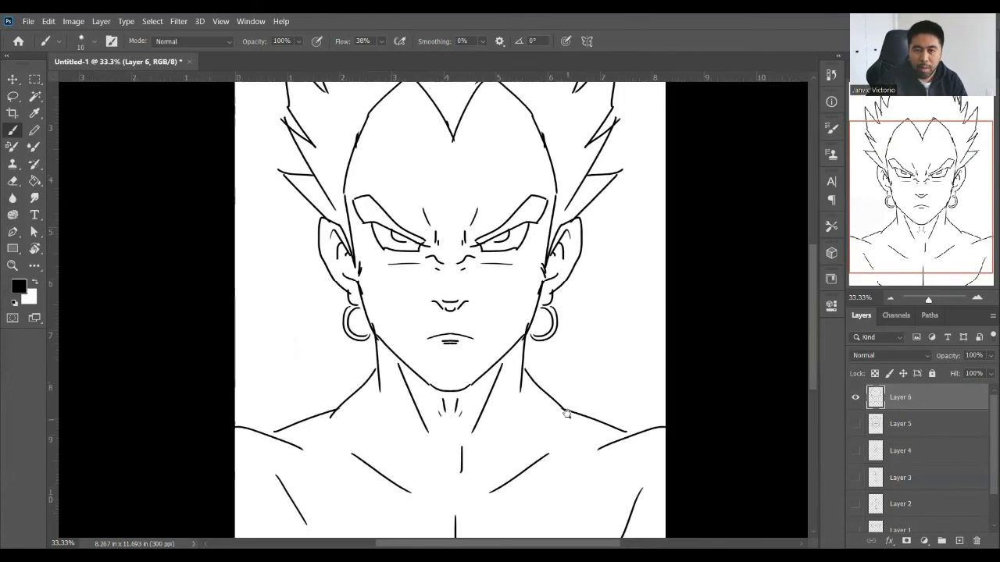
{"action": "left_click_drag", "start_coordinate": [515, 396], "coordinate": [522, 347]}
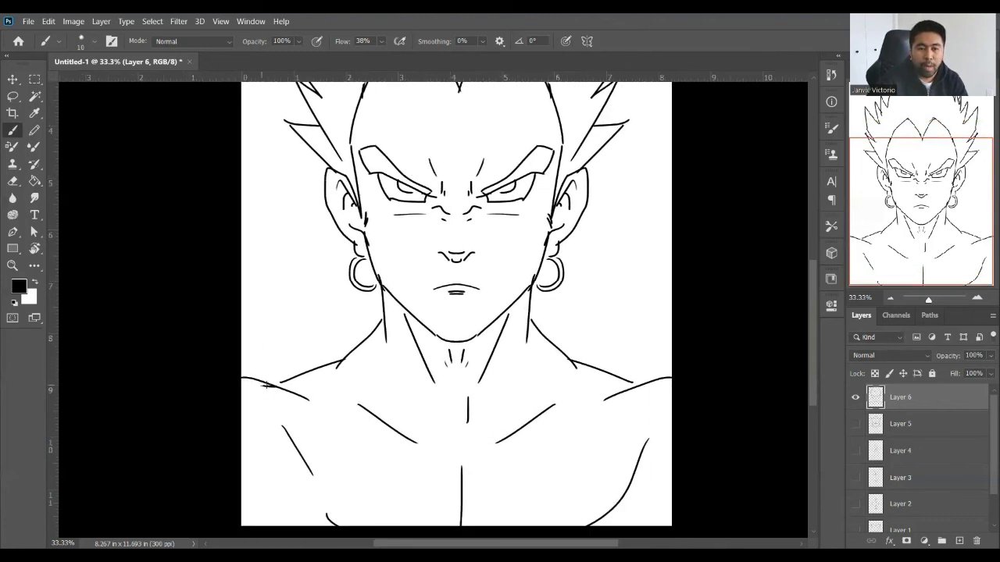
- Draw a vertical nose bridge line from between the eyes down to the nose tip
{"action": "left_click_drag", "start_coordinate": [437, 314], "coordinate": [417, 428]}
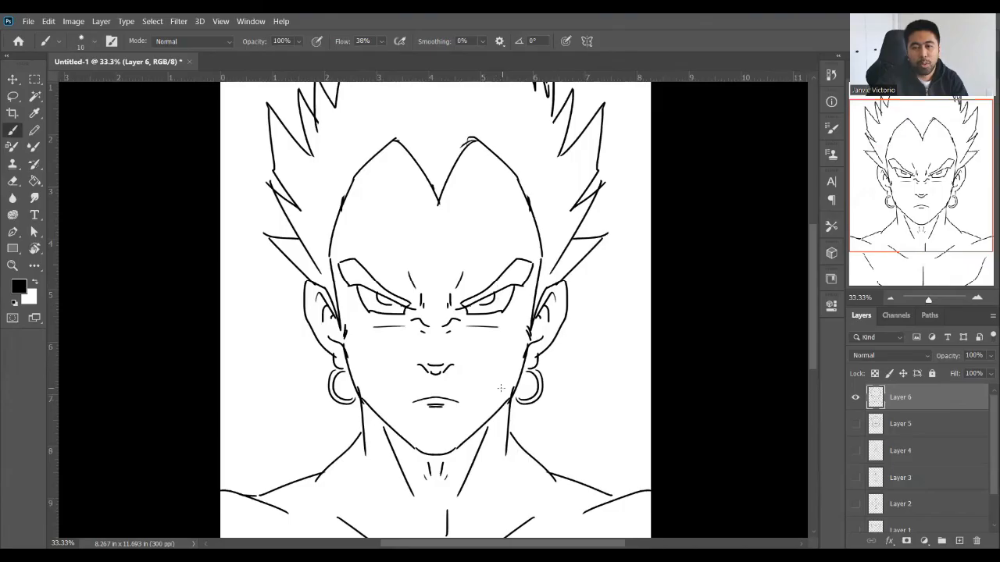
{"action": "left_click_drag", "start_coordinate": [491, 372], "coordinate": [517, 347]}
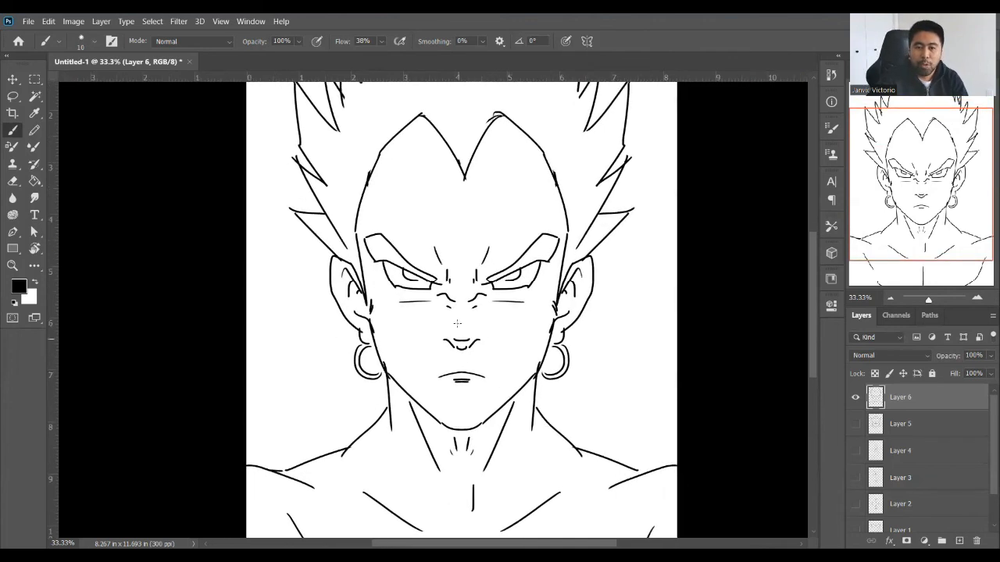
{"action": "left_click_drag", "start_coordinate": [467, 297], "coordinate": [465, 332]}
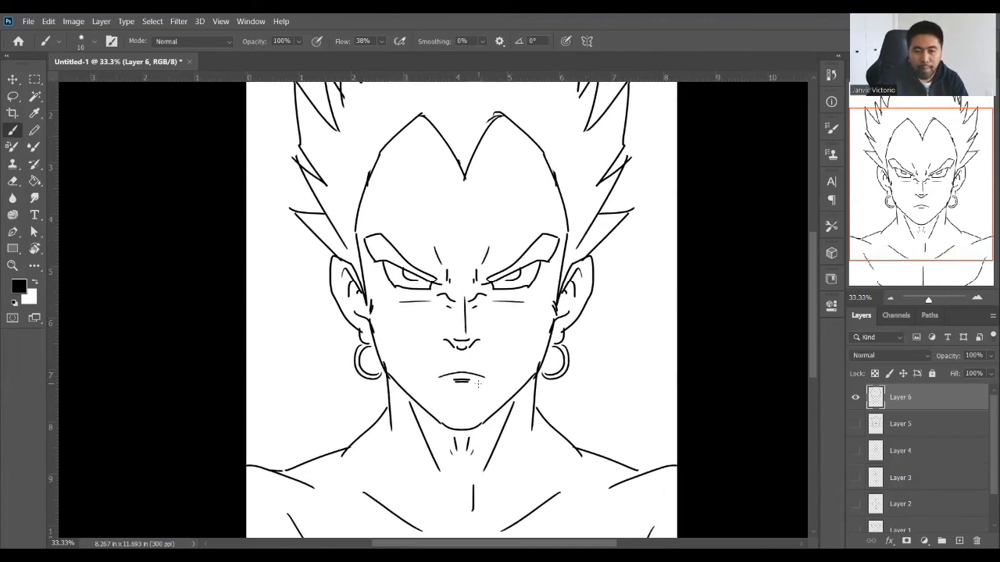